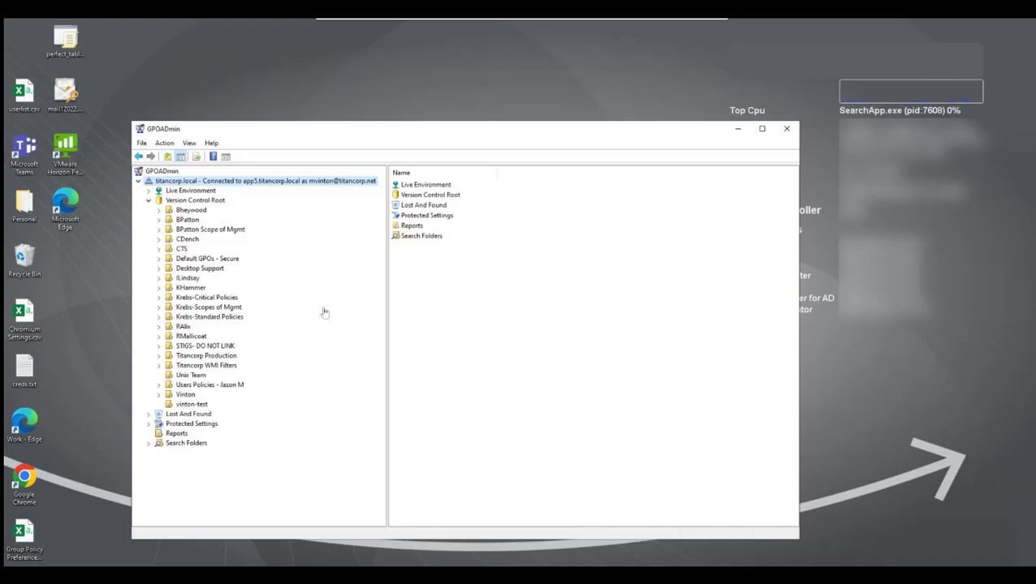
Step: Show the version history of MV Server GPO and sort it by date
click(159, 396)
click(186, 395)
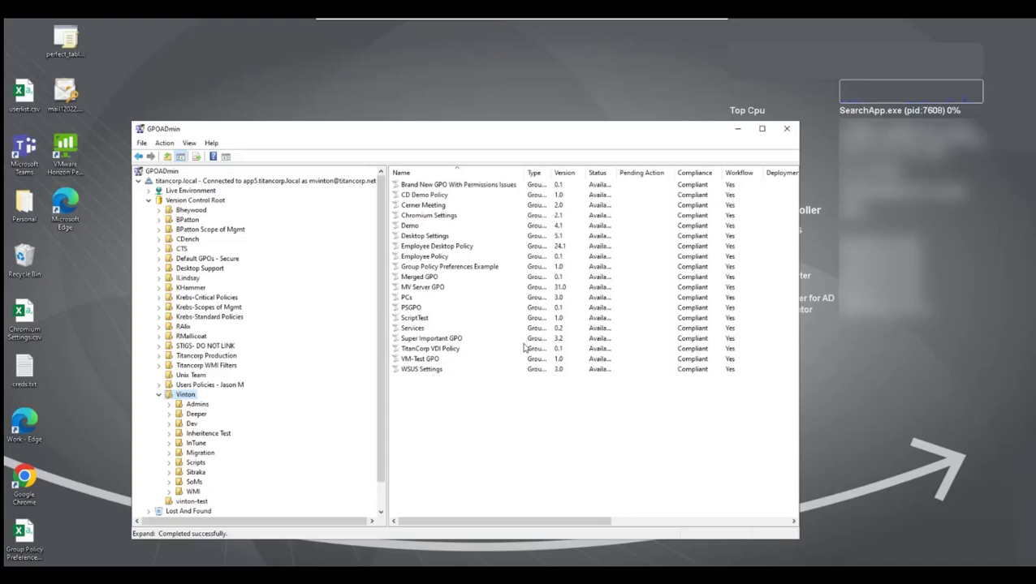
click(422, 288)
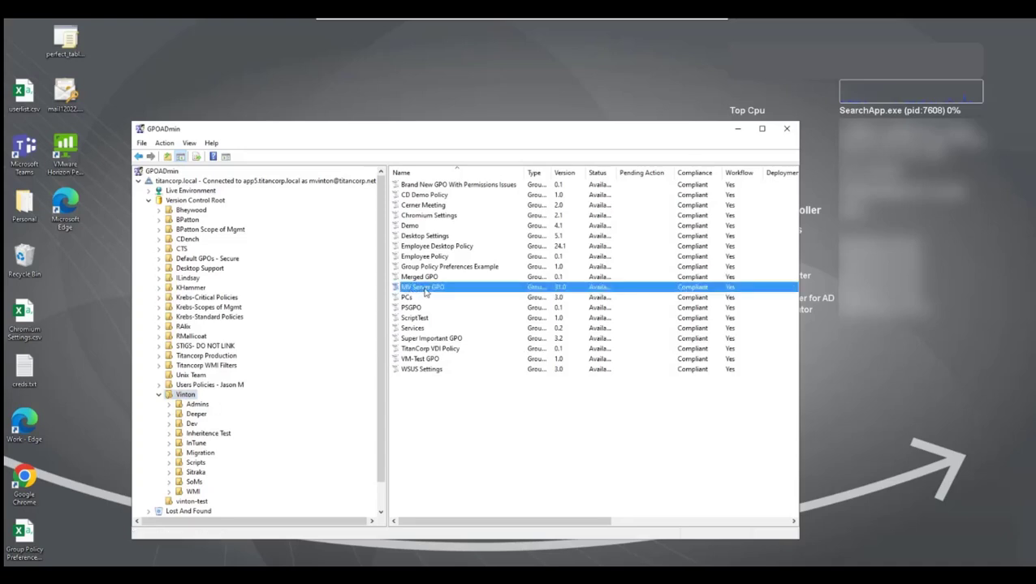
right_click(424, 292)
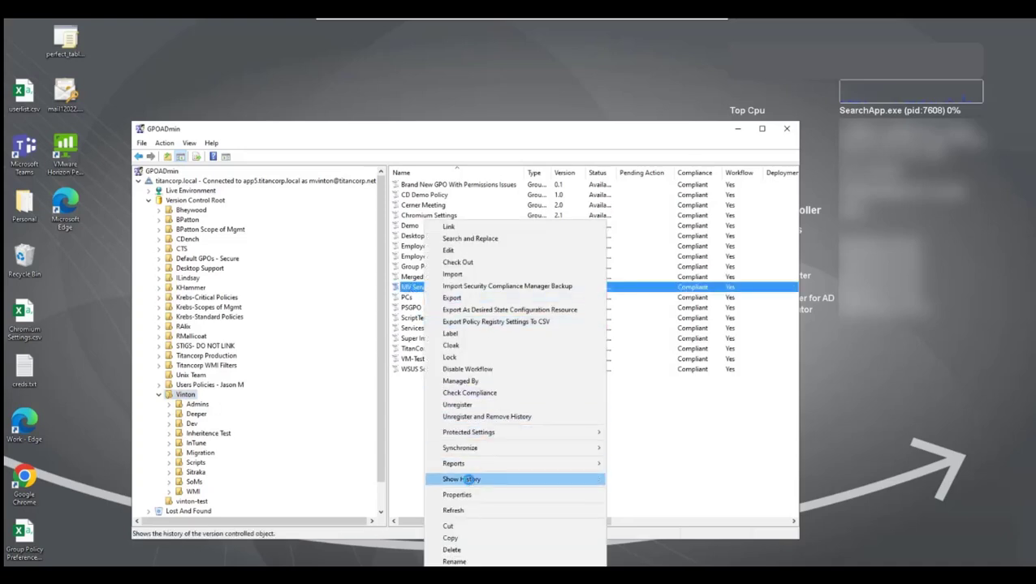
click(469, 480)
click(600, 239)
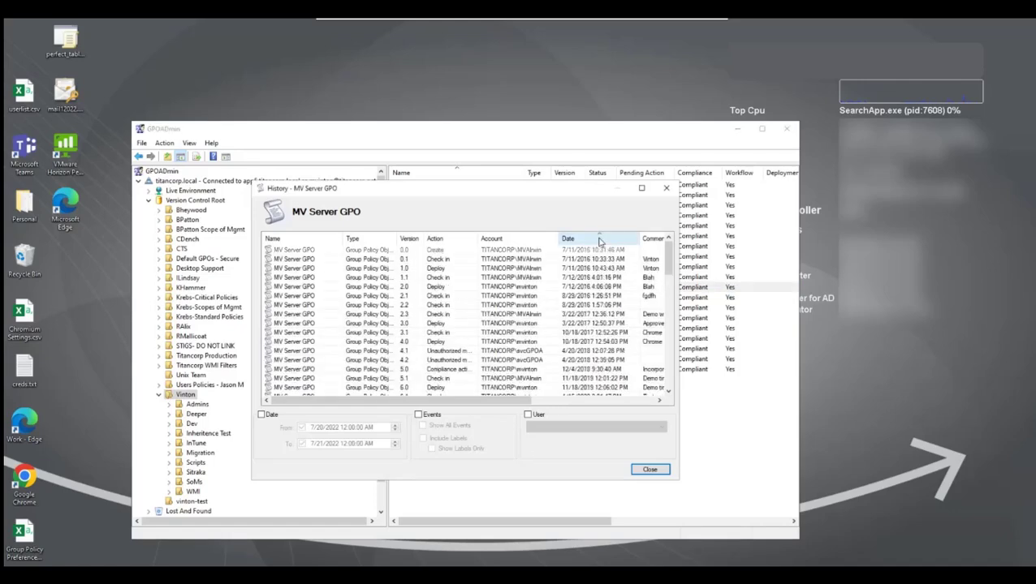
Step: Generate a differences report between versions 30.0 and 31.0 of MV Server GPO from its history
drag(666, 258, 667, 373)
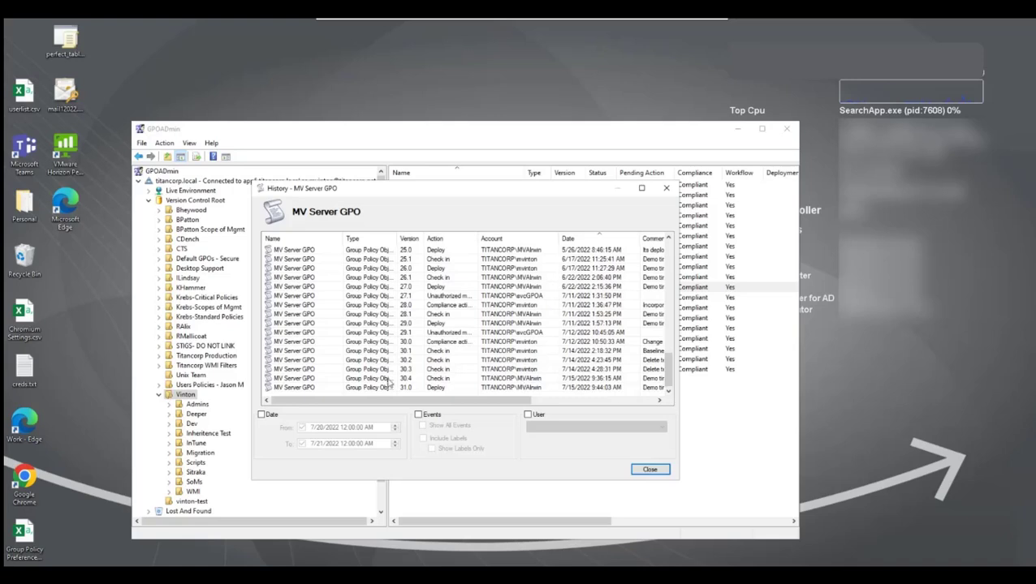
click(333, 388)
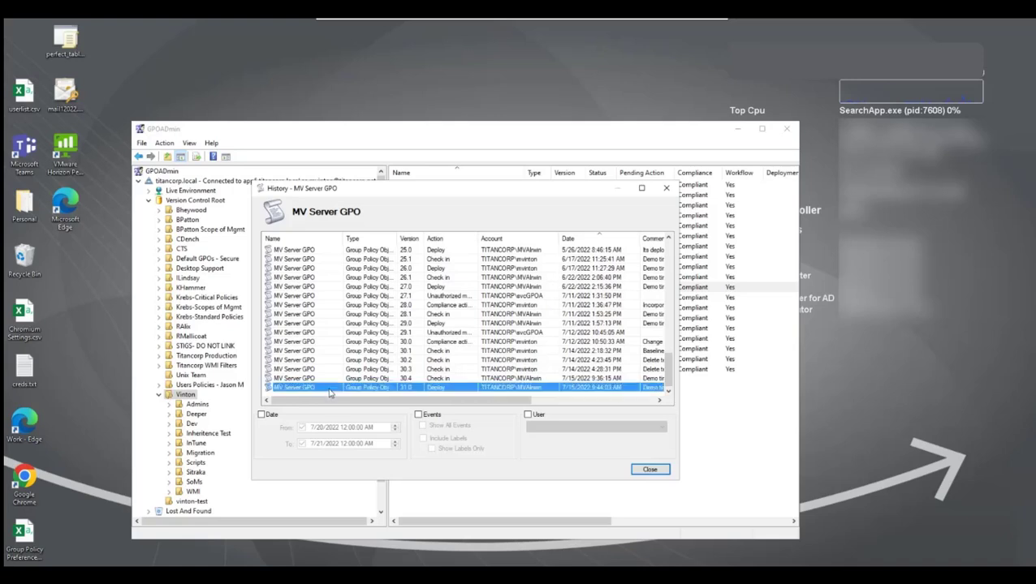
ctrl+click(315, 343)
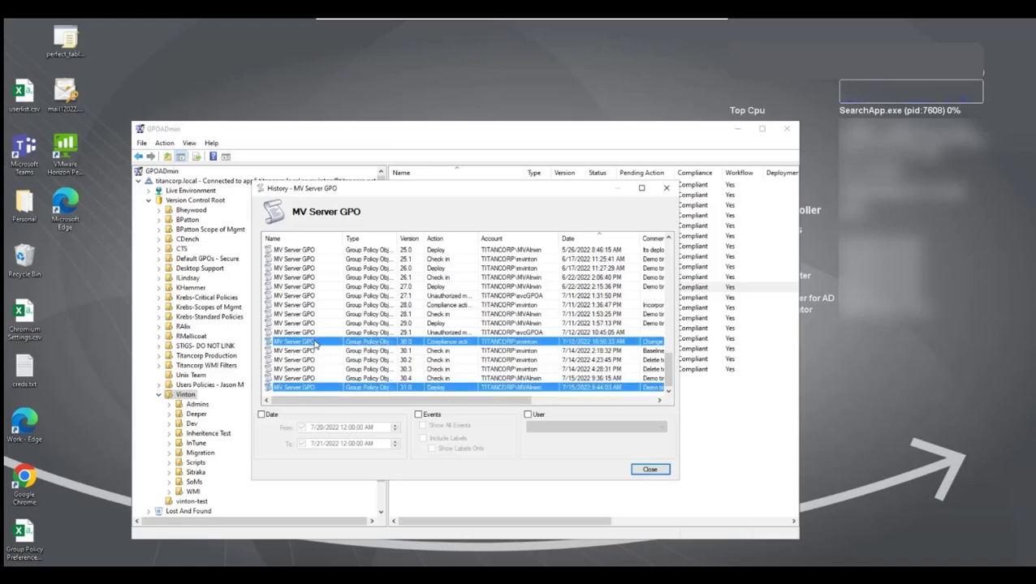
right_click(315, 344)
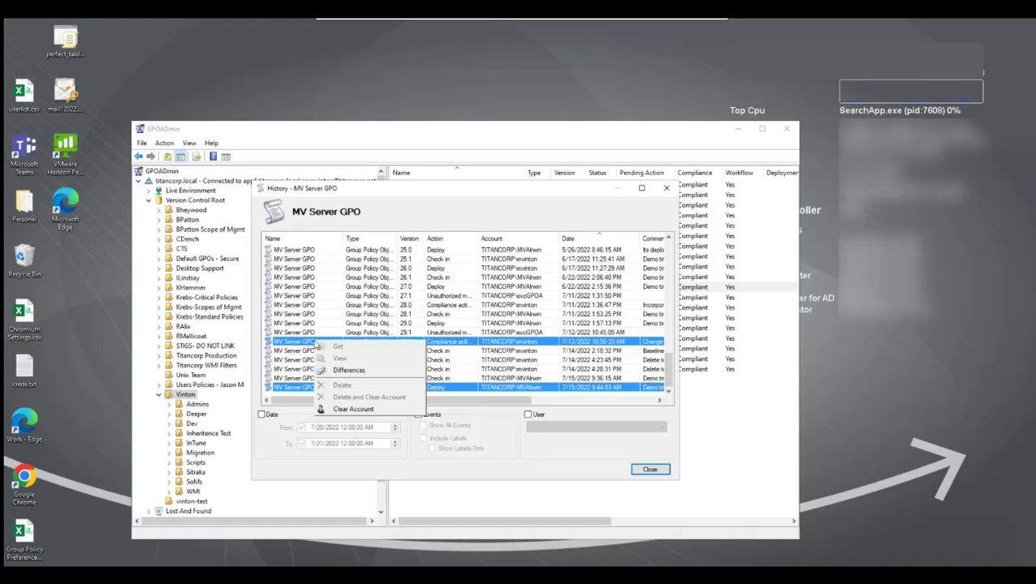
click(375, 372)
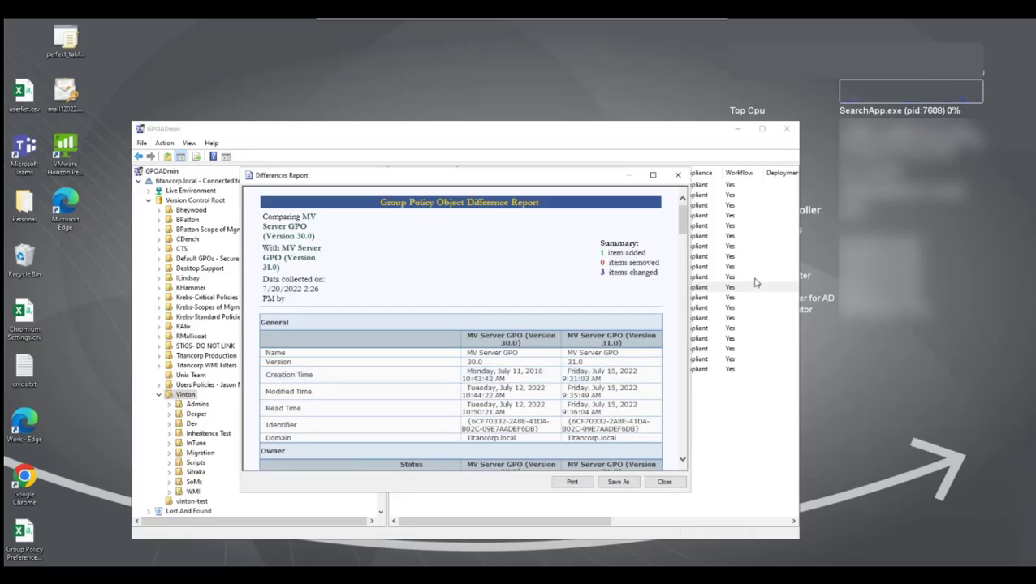
Step: Review the differences report through to its end, then close both the report and the GPO history
scroll(678, 276, down, 3)
scroll(678, 276, down, 10)
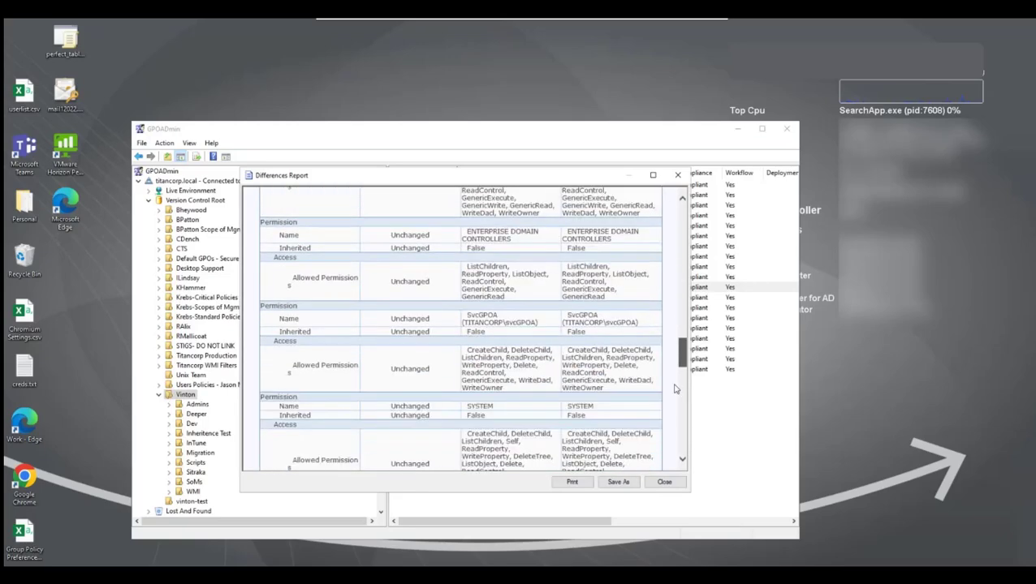
click(664, 482)
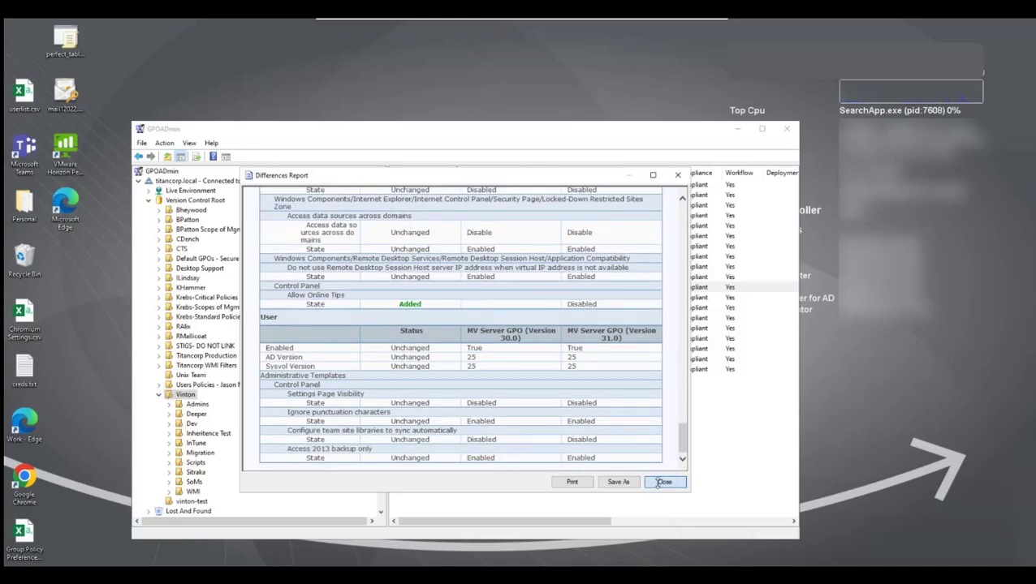
click(649, 470)
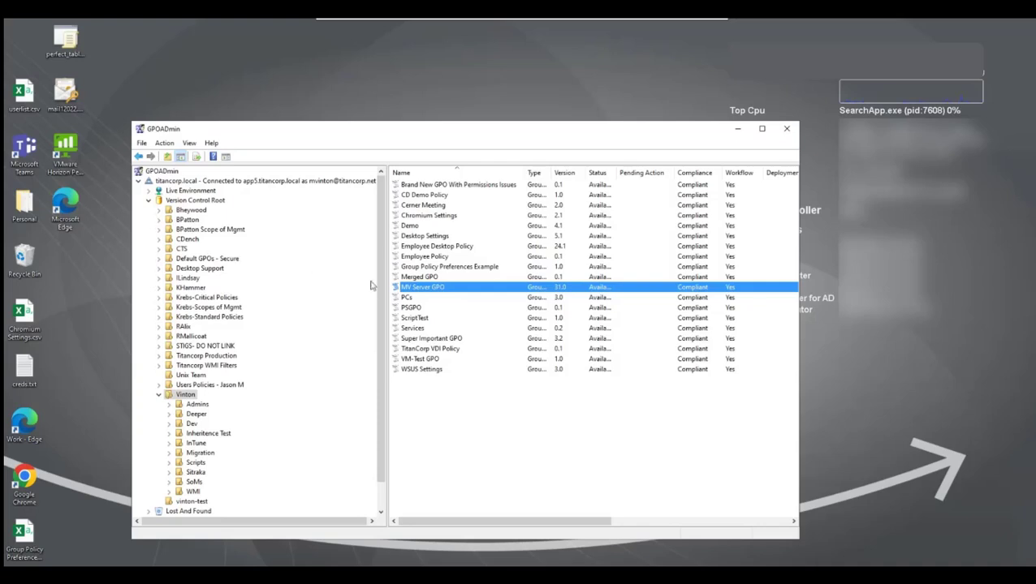
Step: Open the SoMs container and view the report options available for the Security Groups OU
click(196, 473)
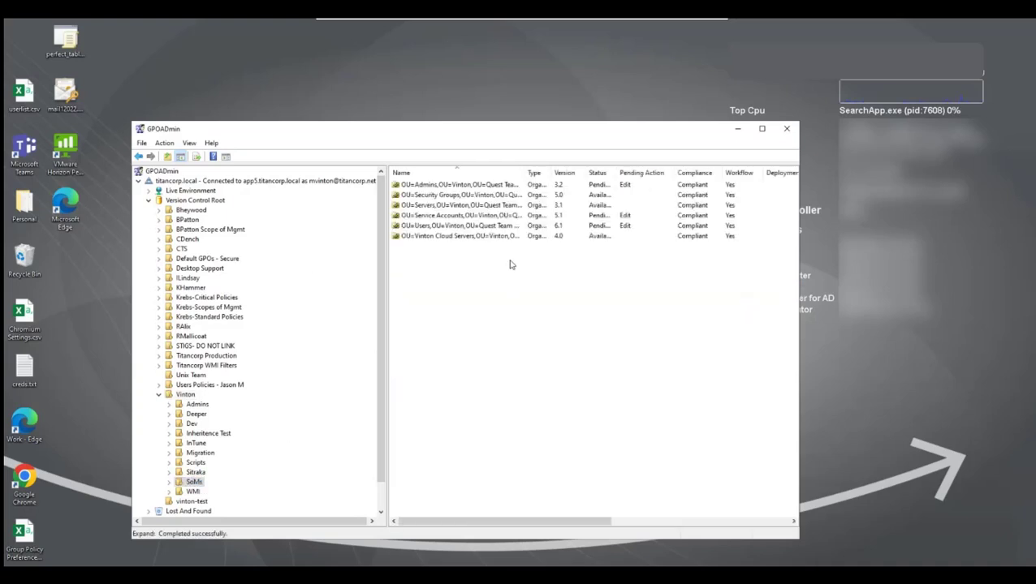
right_click(472, 197)
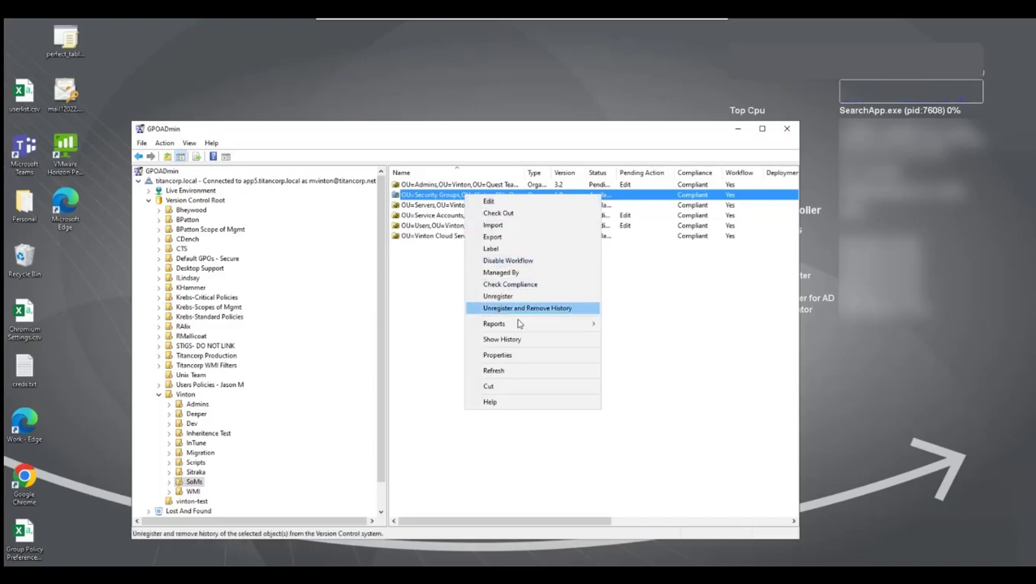
mouse_move(518, 328)
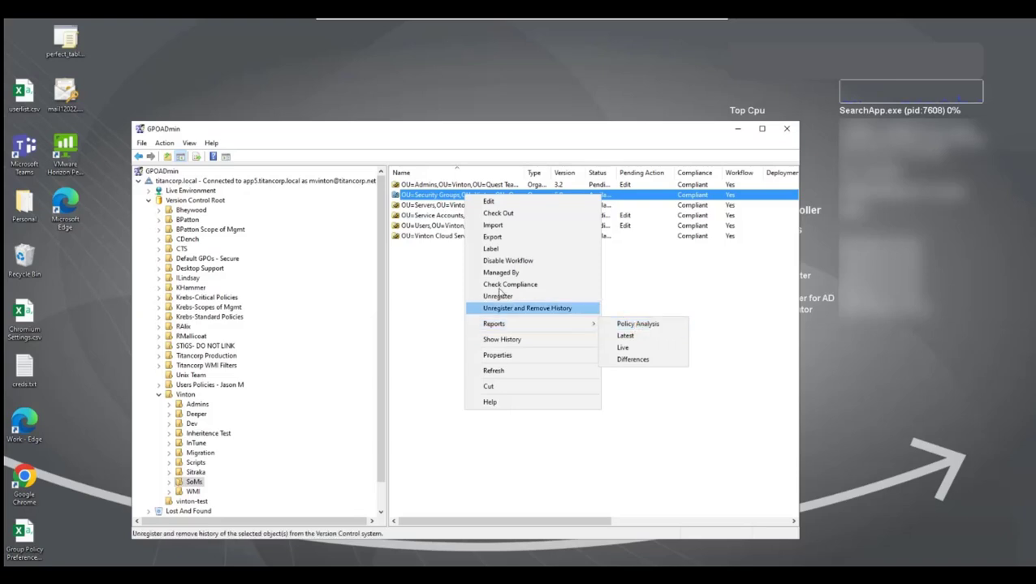
drag(383, 304, 393, 323)
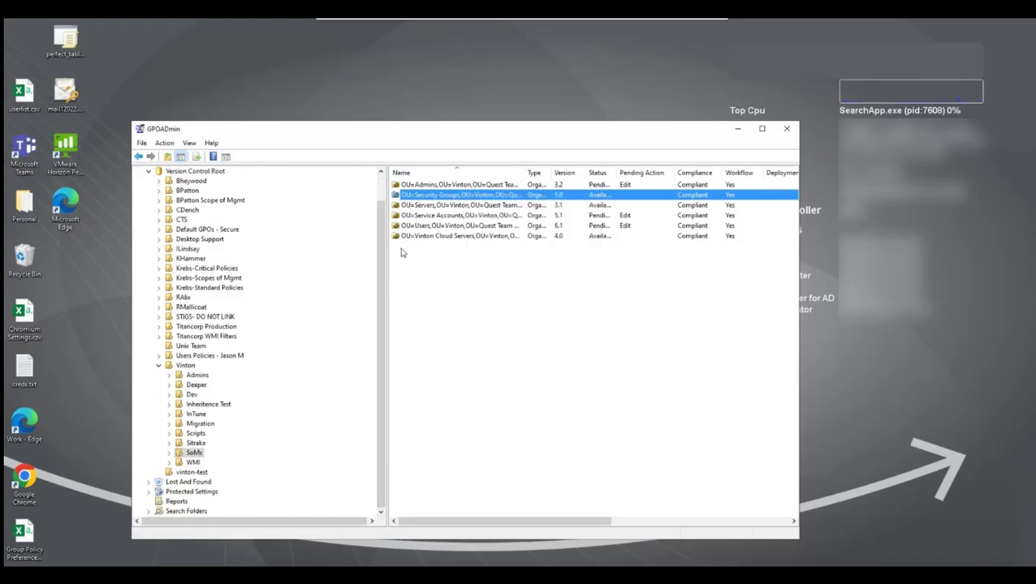
Step: Start a new report in the Reports node and move its wizard upward to clear the view
click(175, 502)
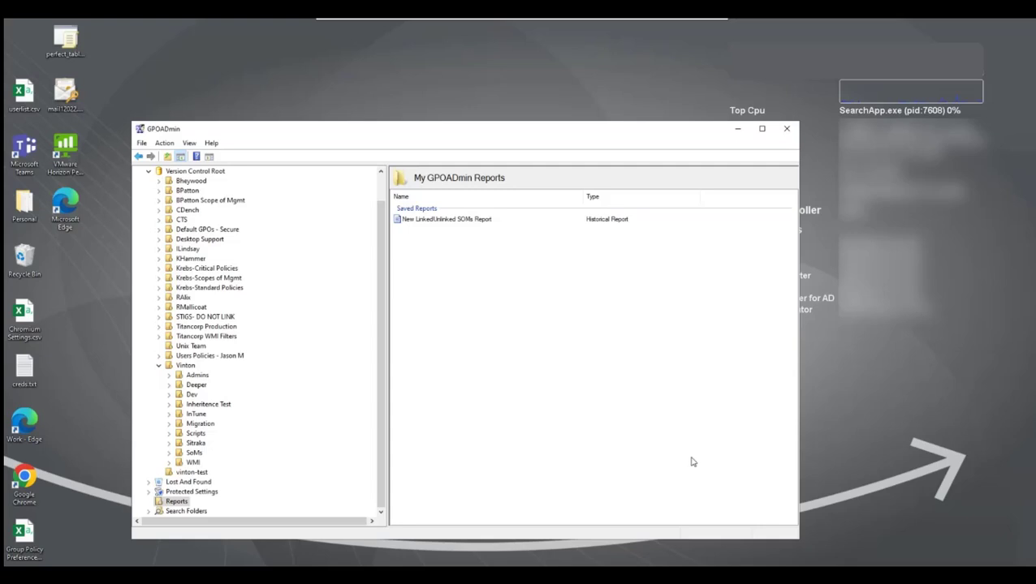
right_click(421, 246)
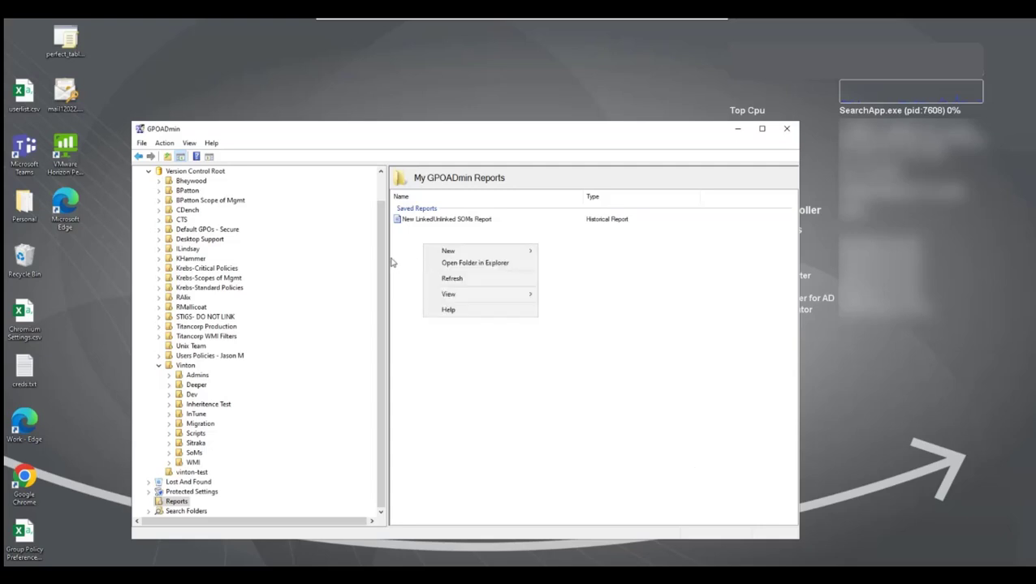
mouse_move(457, 256)
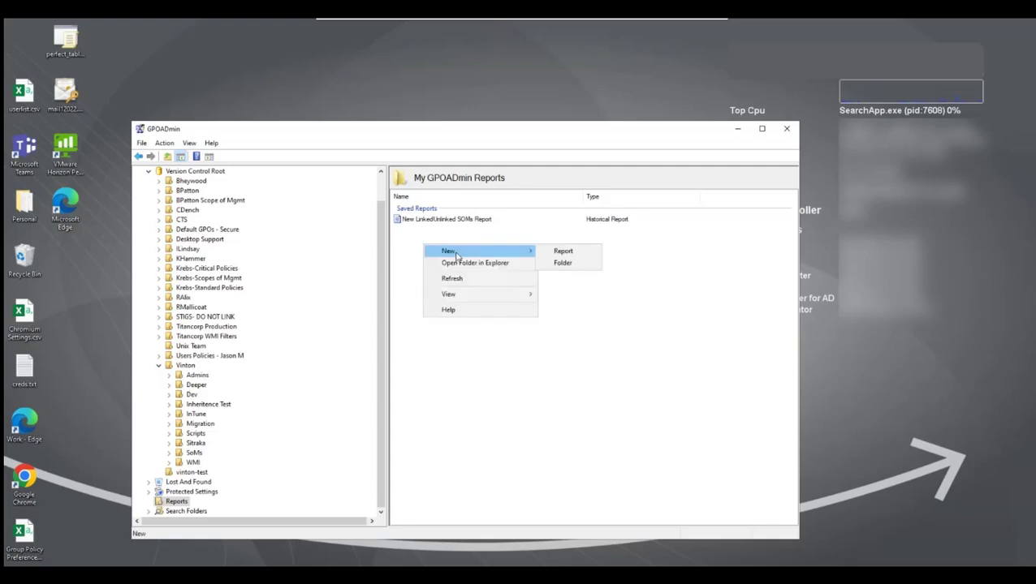
click(581, 257)
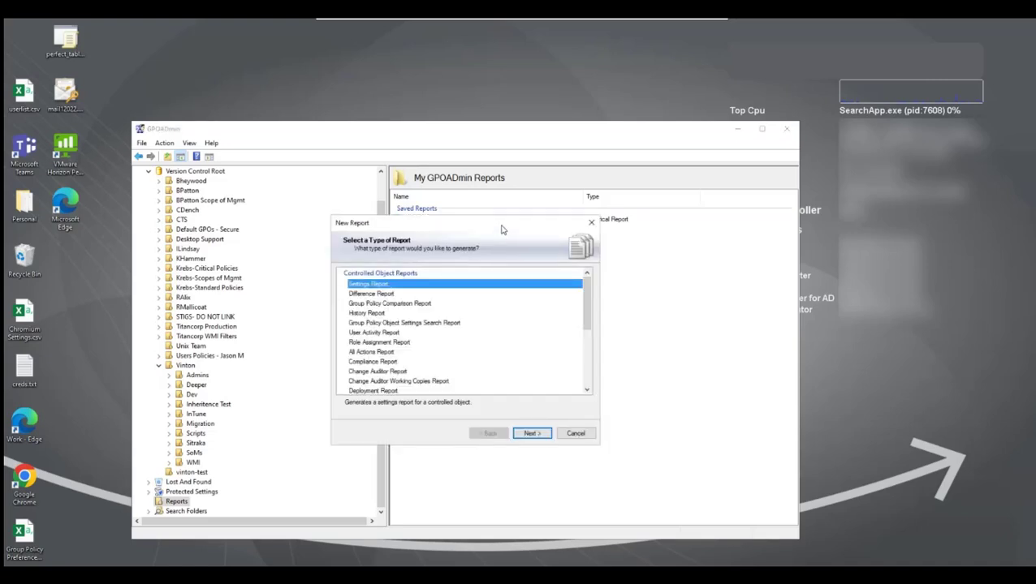
drag(501, 230, 507, 109)
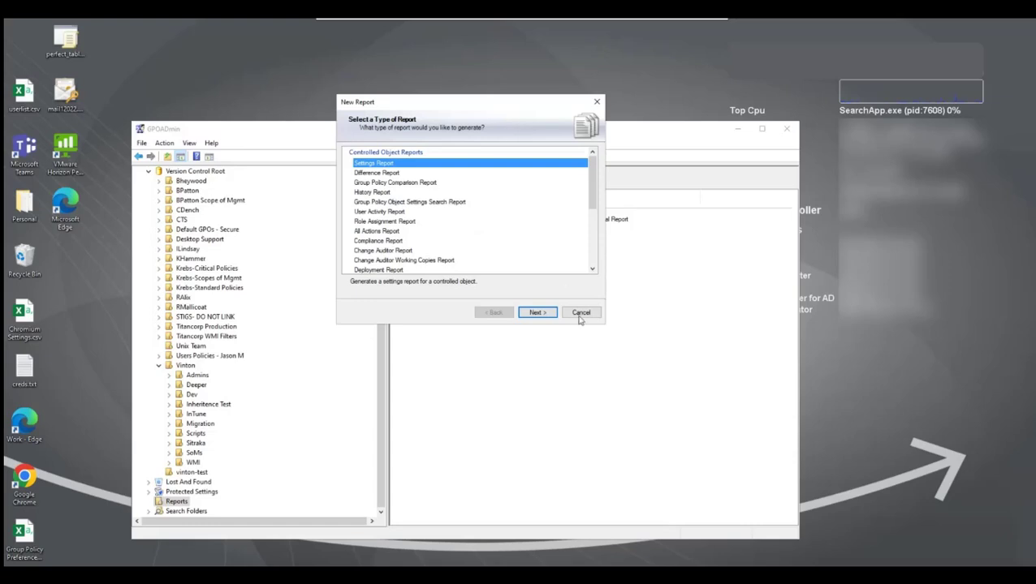
Step: Look through the available report types and read the description of the Deployment Report
mouse_move(592, 209)
mouse_down()
mouse_move(594, 261)
mouse_move(595, 195)
mouse_up()
drag(590, 193, 591, 229)
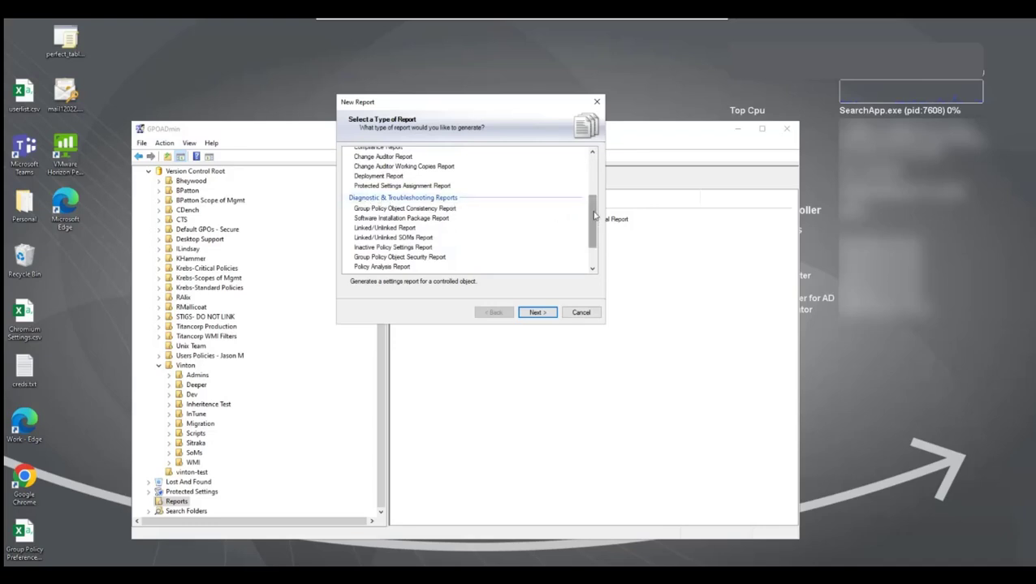
drag(593, 212, 590, 170)
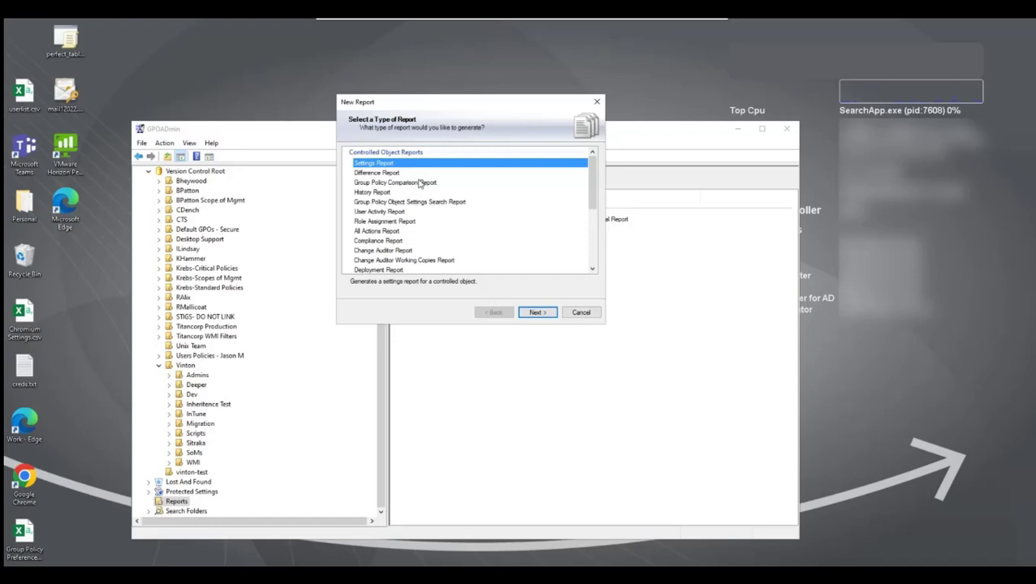
click(402, 270)
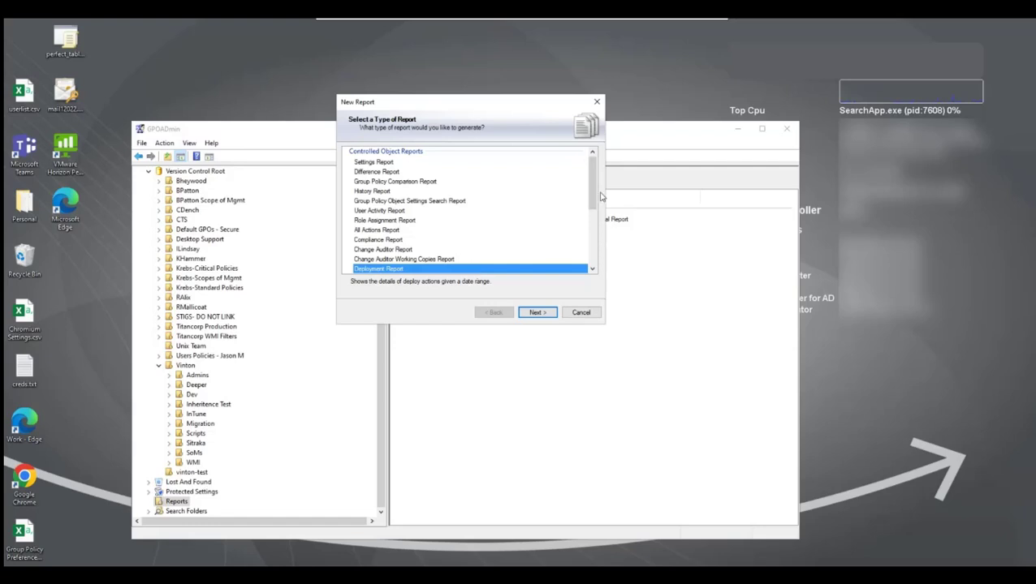
Step: Read the descriptions of the Linked/Unlinked, Inactive Policy Settings, Group Policy Results, Modeling and Object Consistency reports under Diagnostic & Troubleshooting Reports
drag(594, 196, 582, 253)
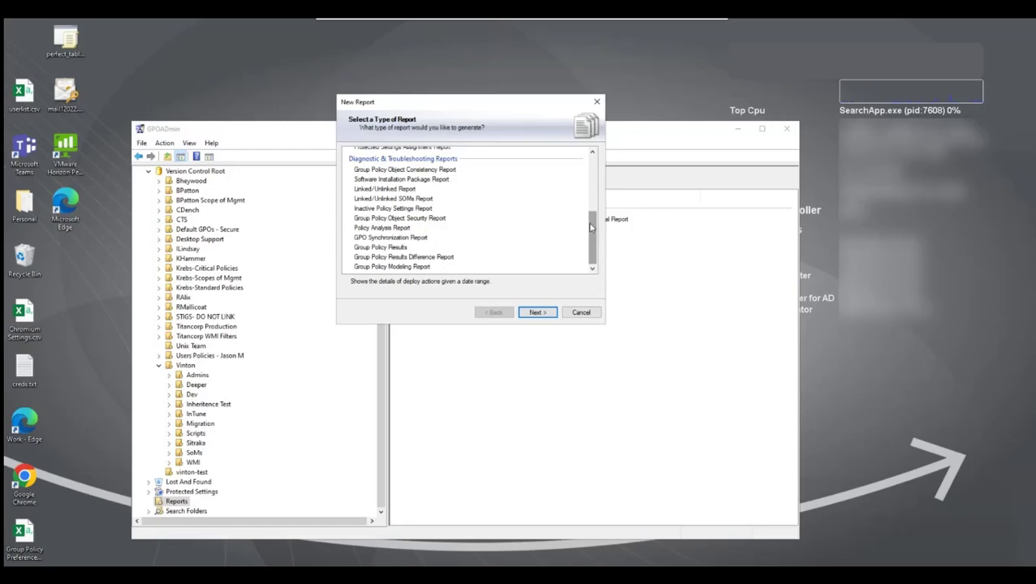
click(389, 190)
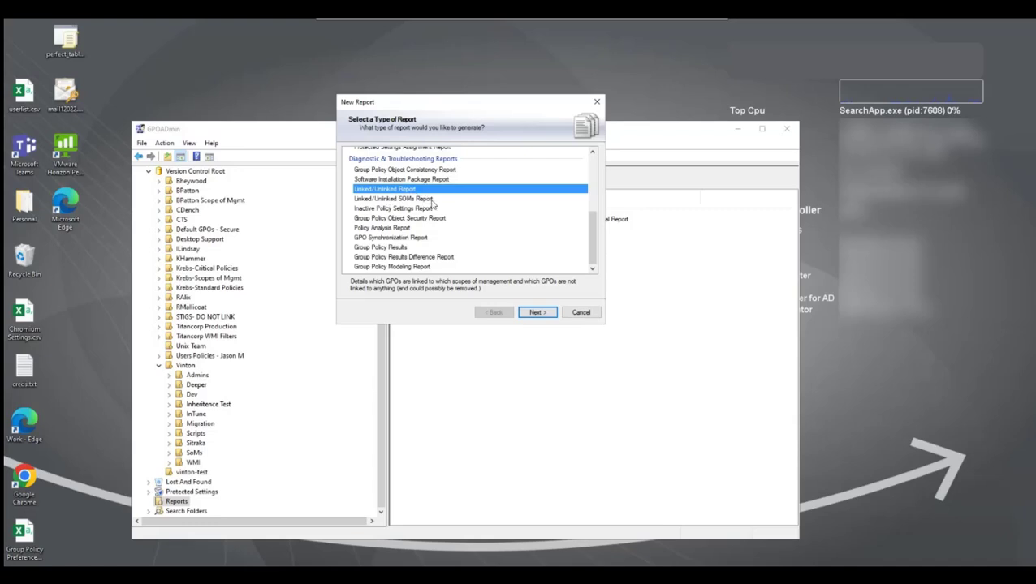
click(383, 210)
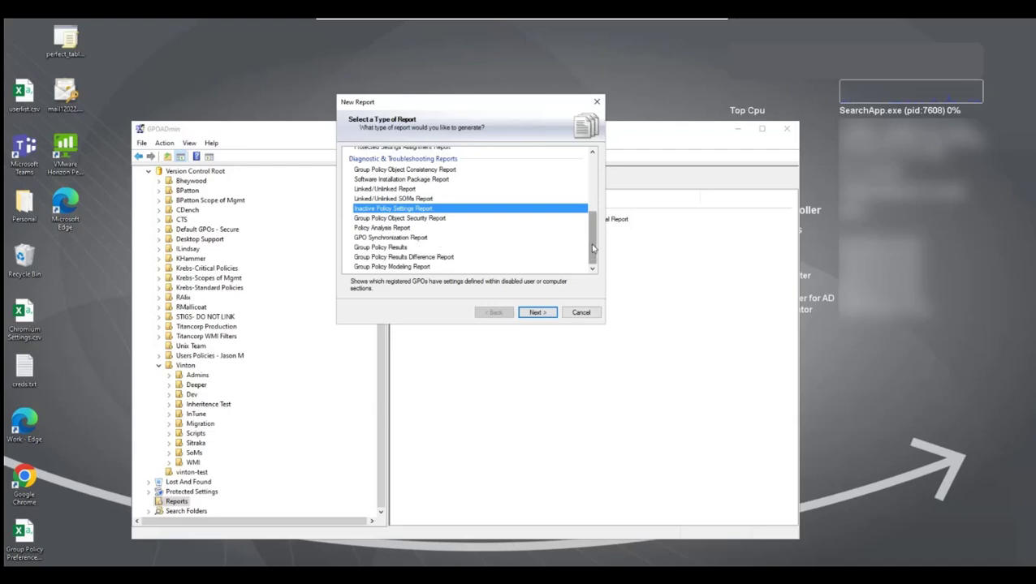
drag(592, 243, 578, 259)
click(415, 249)
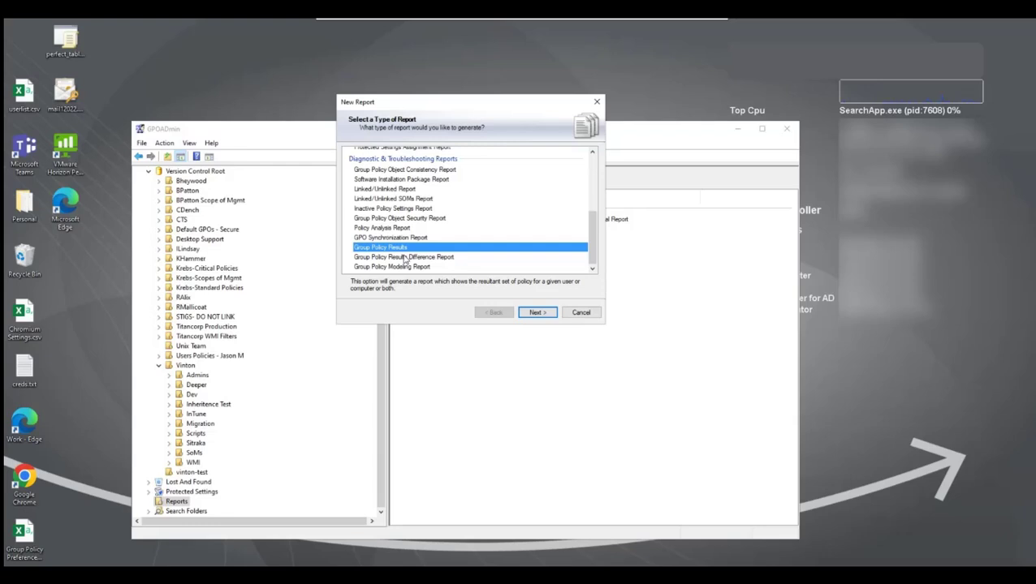
click(368, 268)
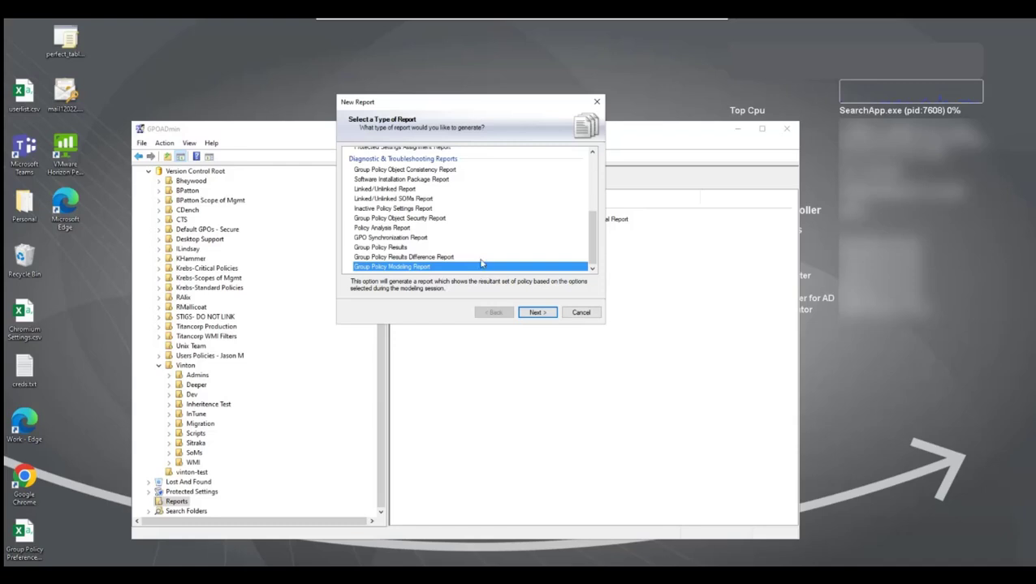
click(438, 171)
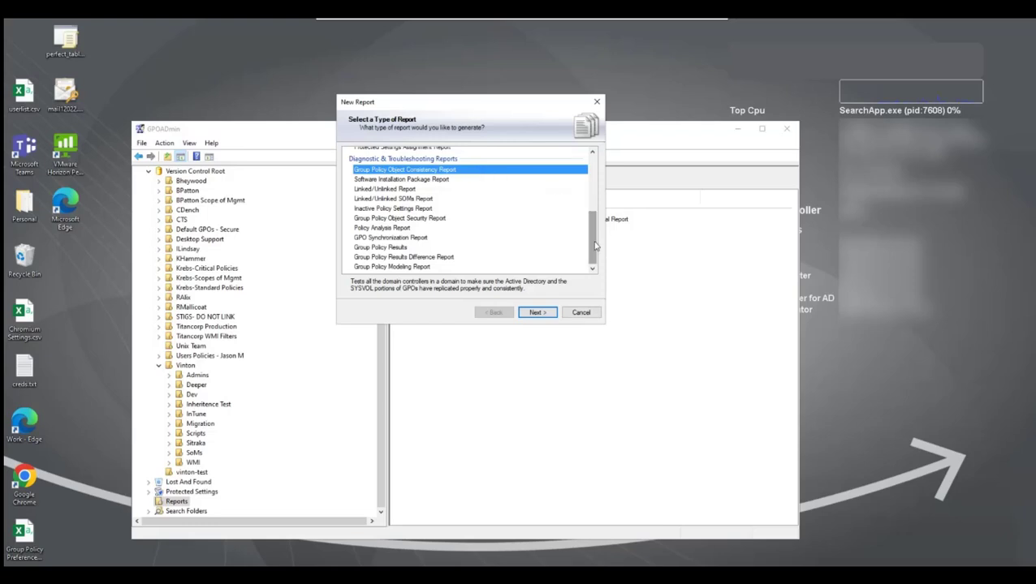
Step: Choose Group Policy Comparison Report as the new report's type and proceed to the service selection
drag(595, 245, 595, 167)
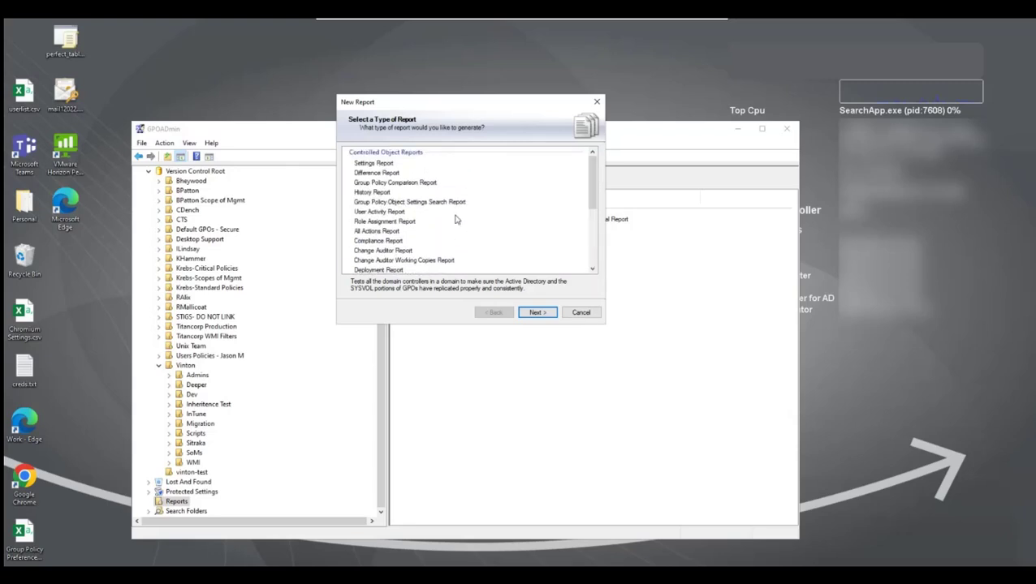
click(373, 183)
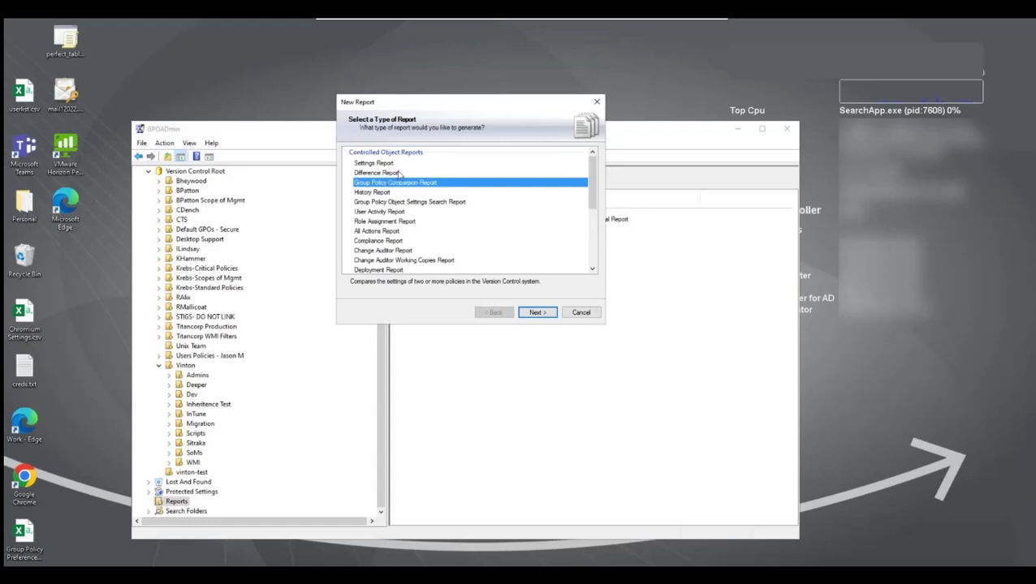
click(398, 173)
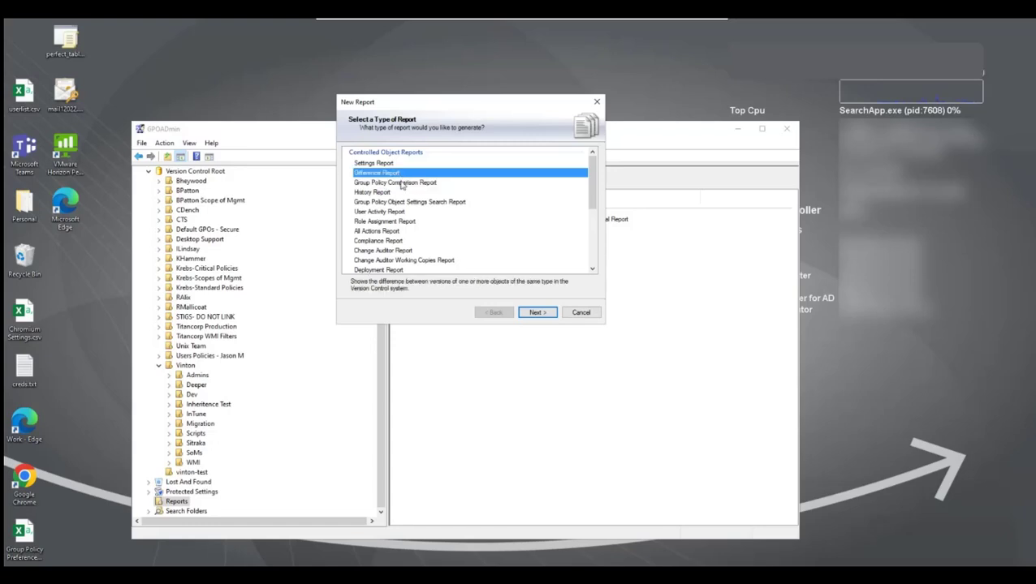
click(400, 183)
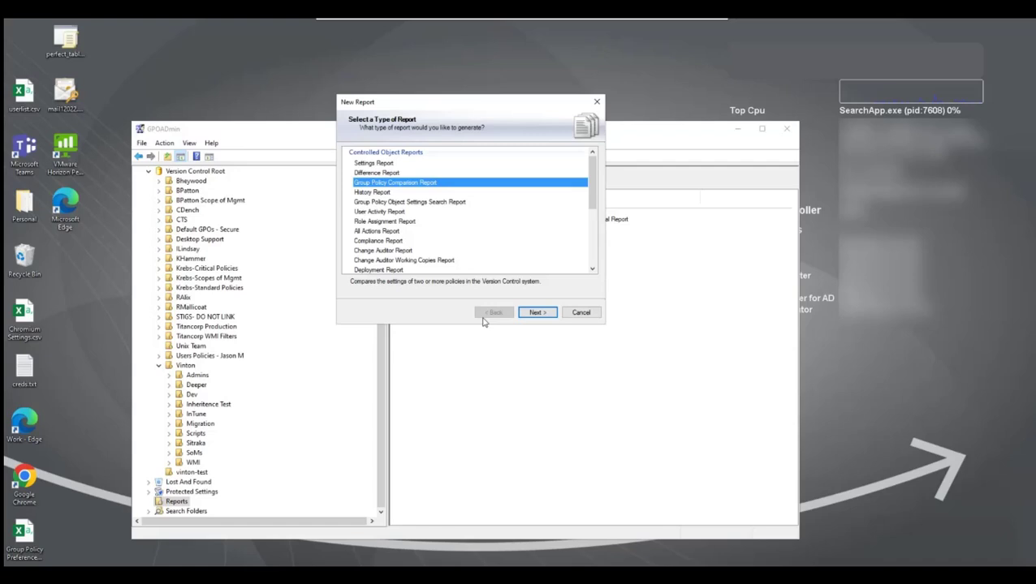
click(537, 316)
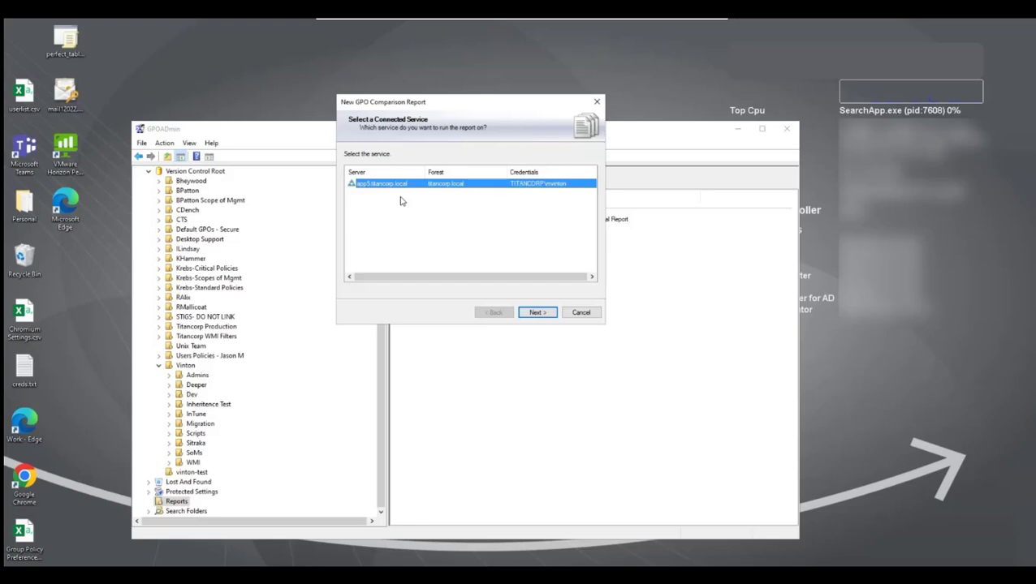
Step: Accept the connected titancorp.local service, expand its domain in the object tree, and make the tree pane wider
click(535, 313)
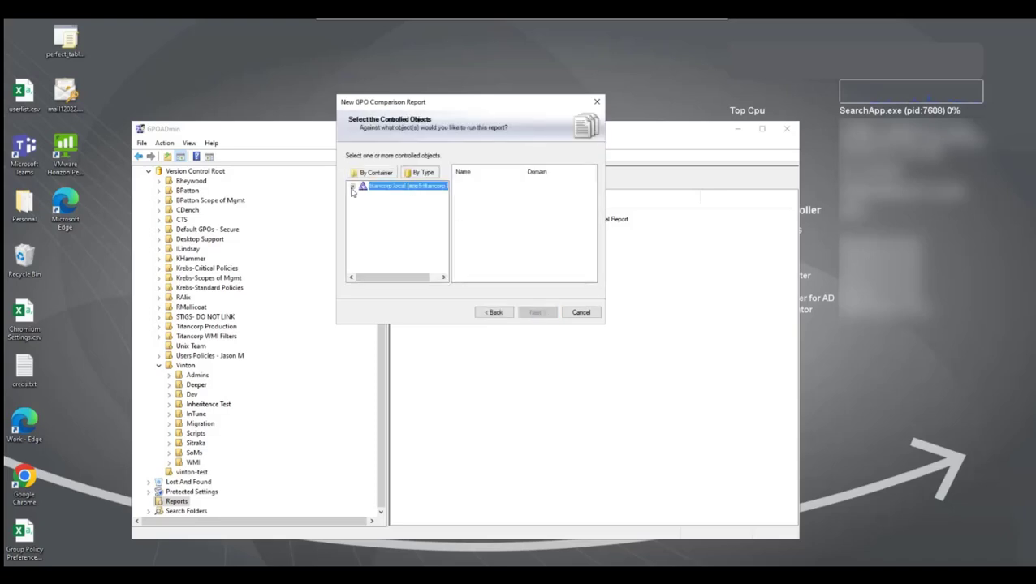
click(353, 187)
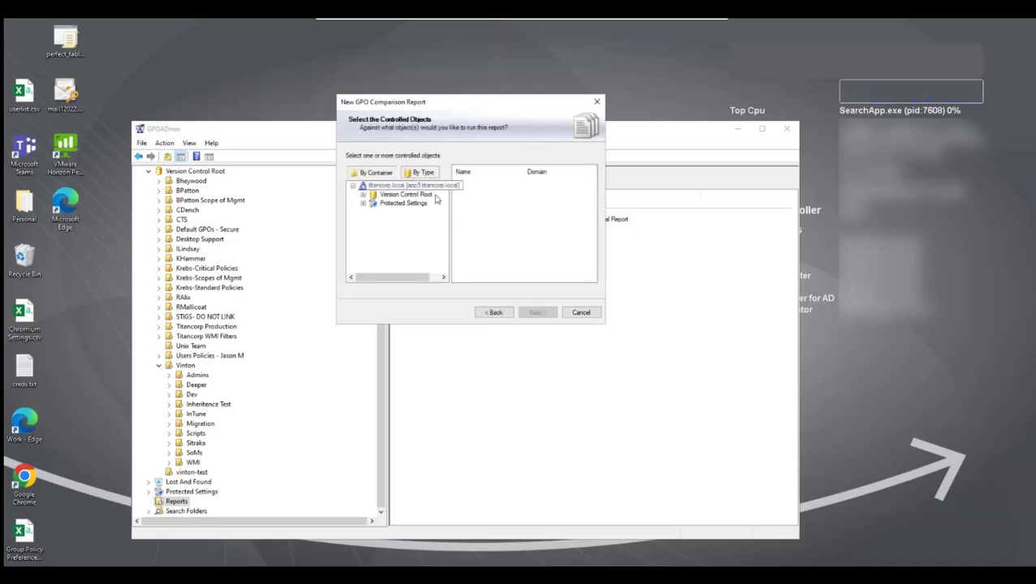
drag(450, 201, 480, 202)
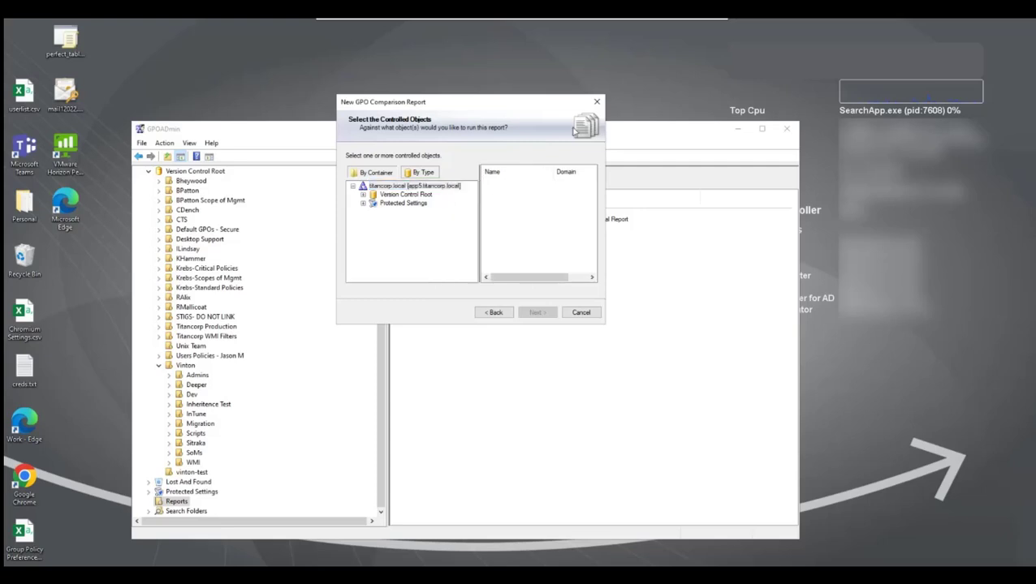
drag(511, 104, 451, 97)
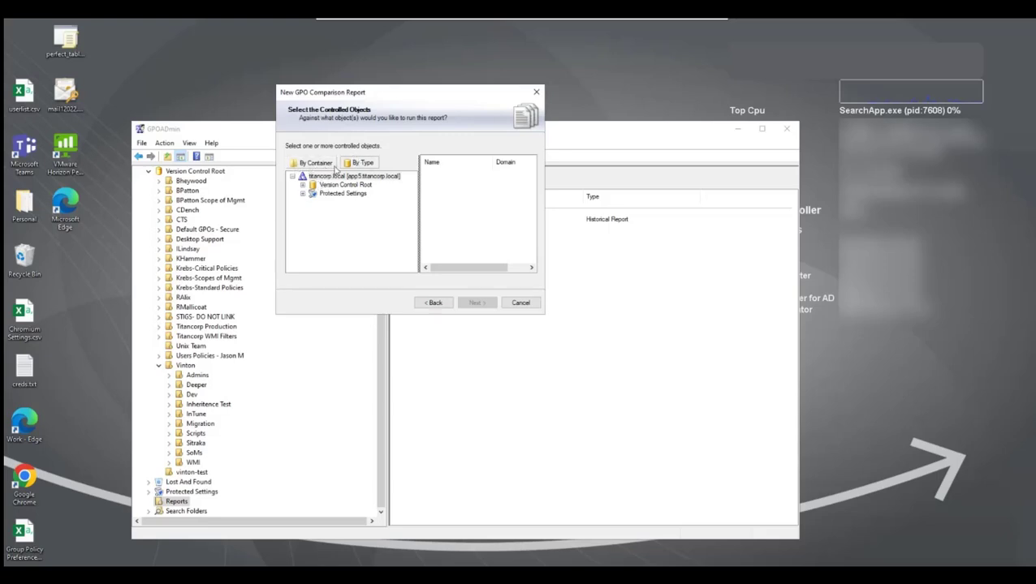
Step: View the controlled objects by type for Group Policy Object, and return to the container view
click(367, 164)
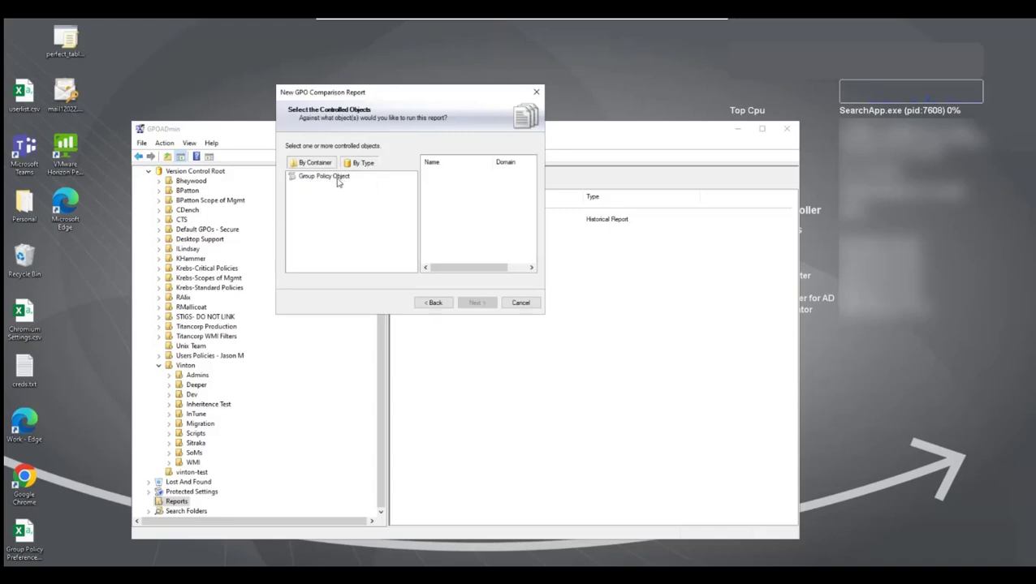
click(338, 177)
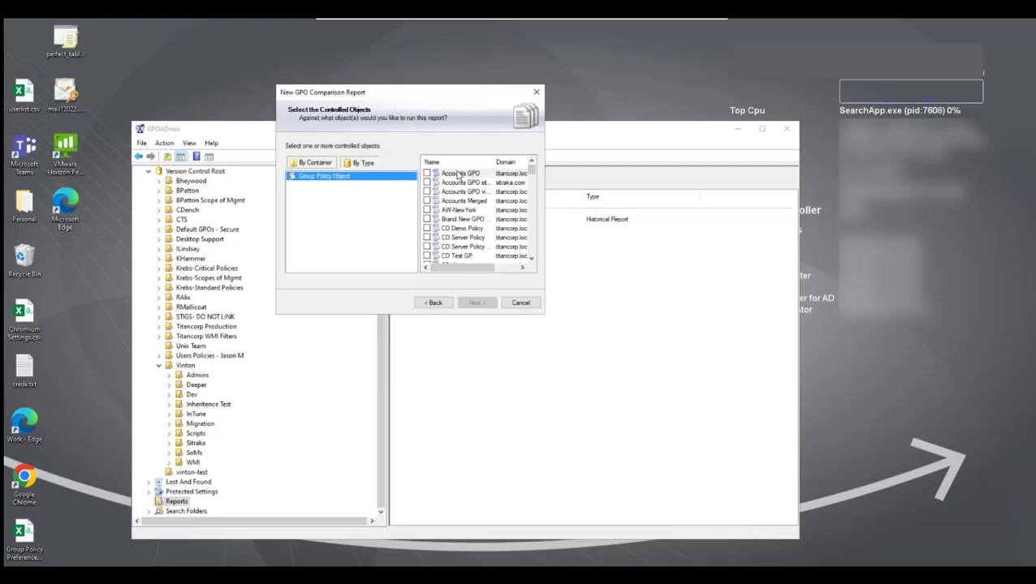
click(315, 163)
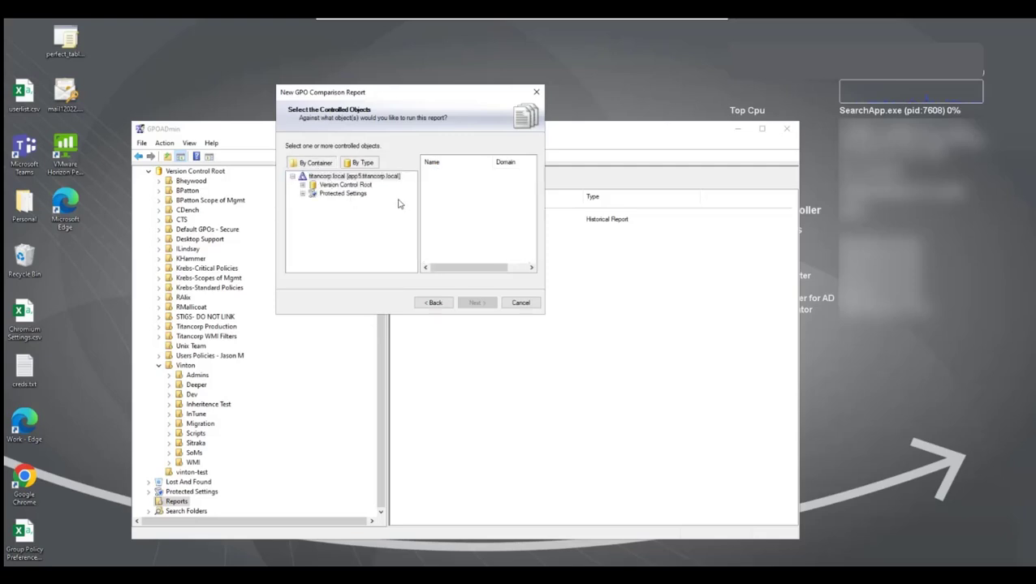
Step: Include Unix GPO from the Unix Team container under Version Control Root in the comparison
click(303, 185)
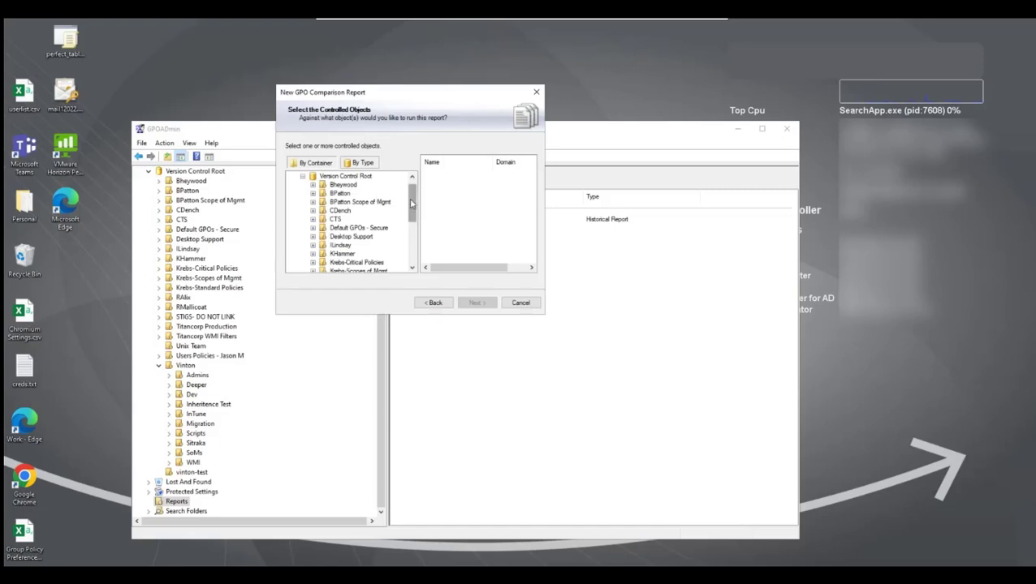
drag(413, 206, 413, 245)
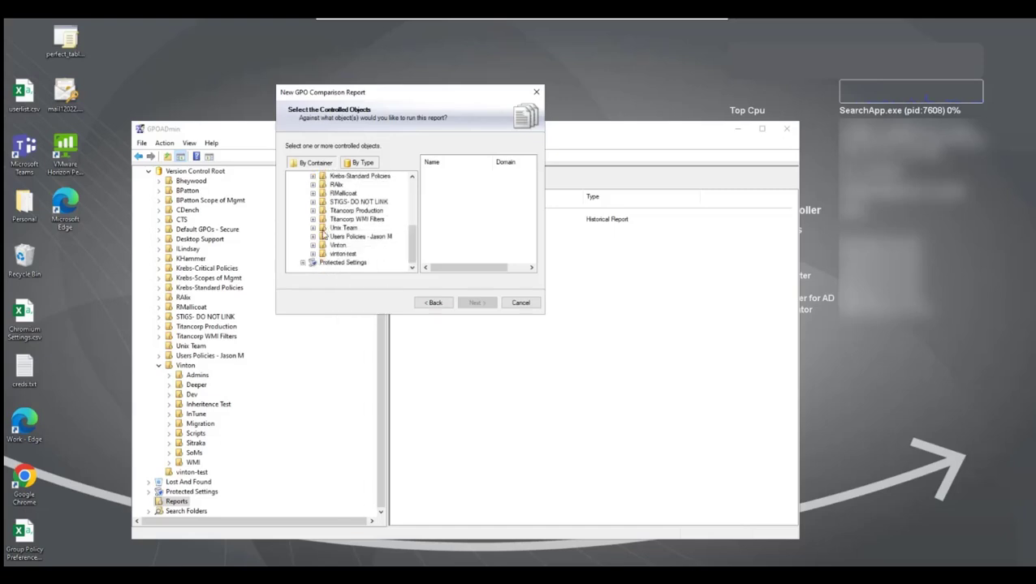
click(314, 228)
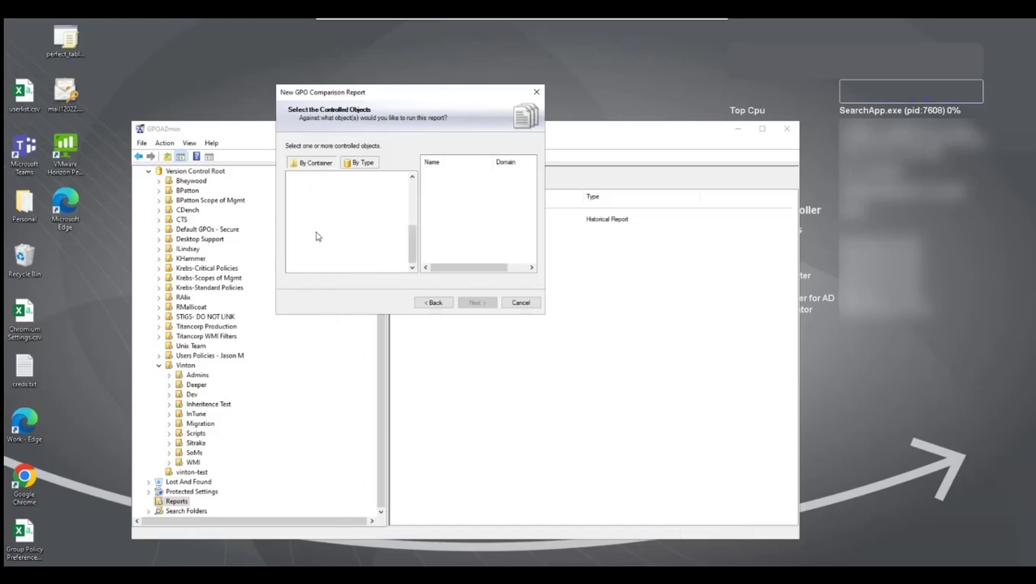
click(336, 230)
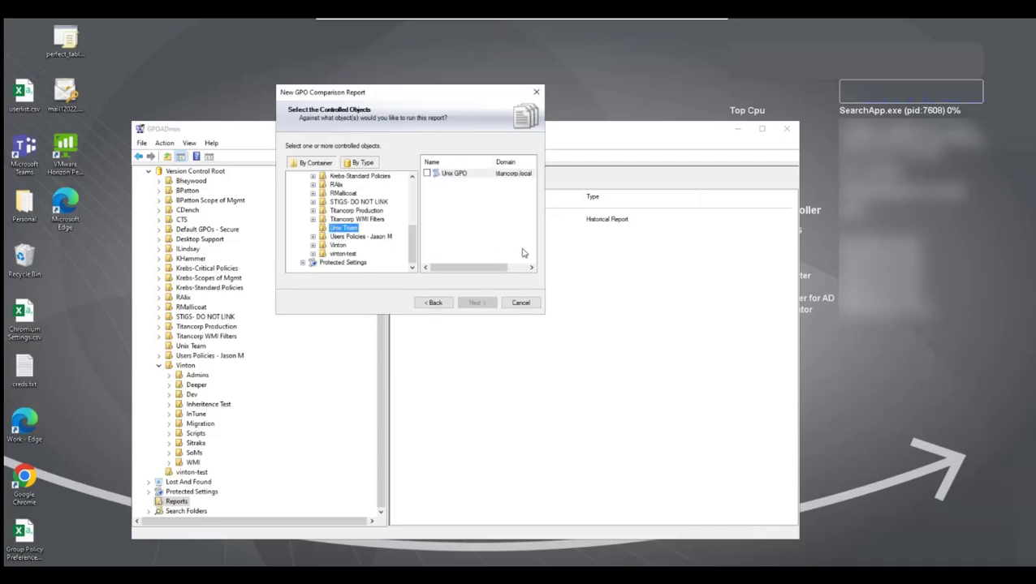
click(426, 174)
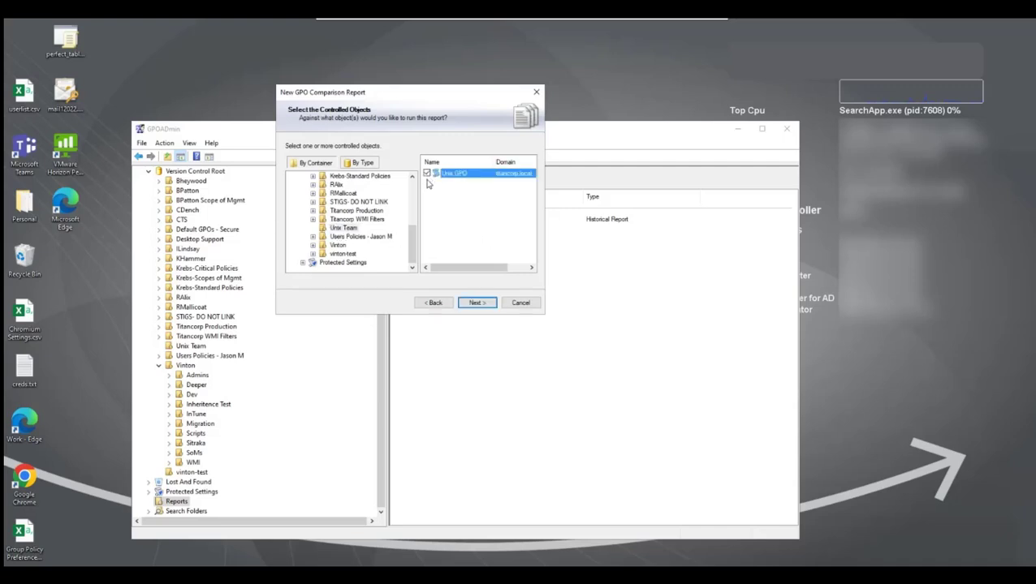
Step: Add MV Server GPO and Merged GPO from the container that holds Admins, Deeper and Dev, and proceed to version selection
click(312, 245)
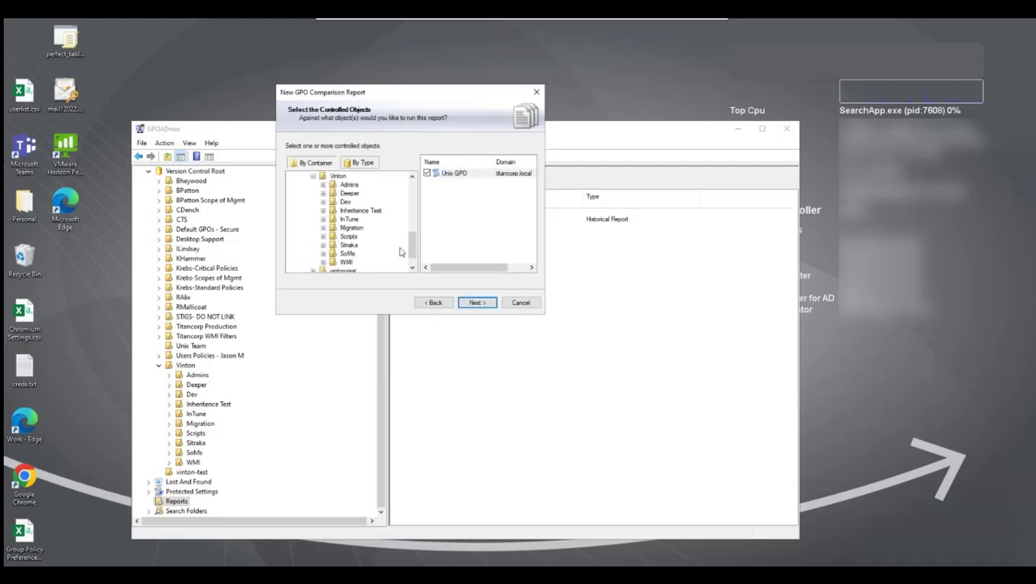
click(338, 176)
drag(533, 196, 533, 210)
click(426, 237)
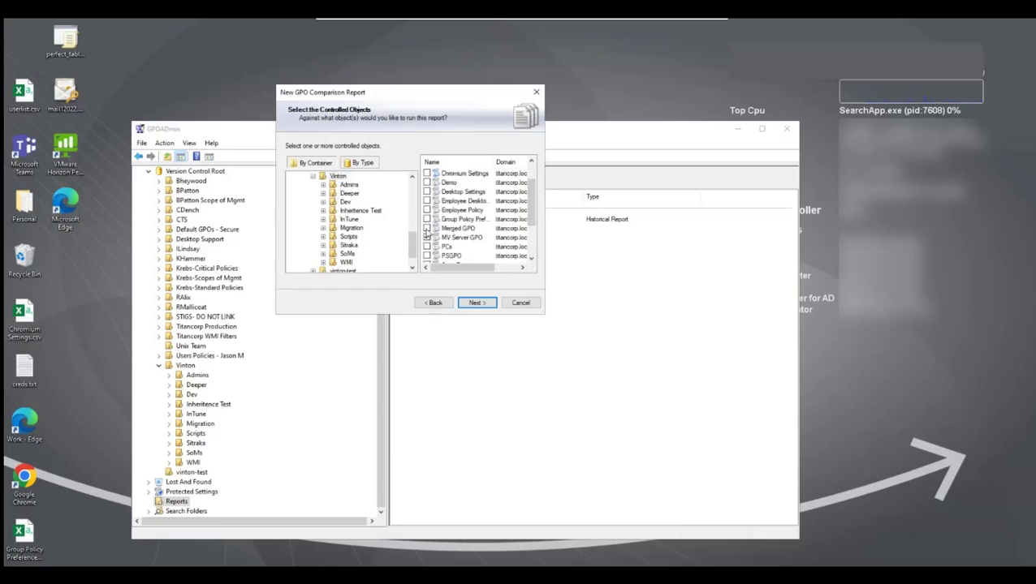
click(427, 229)
drag(532, 218, 532, 199)
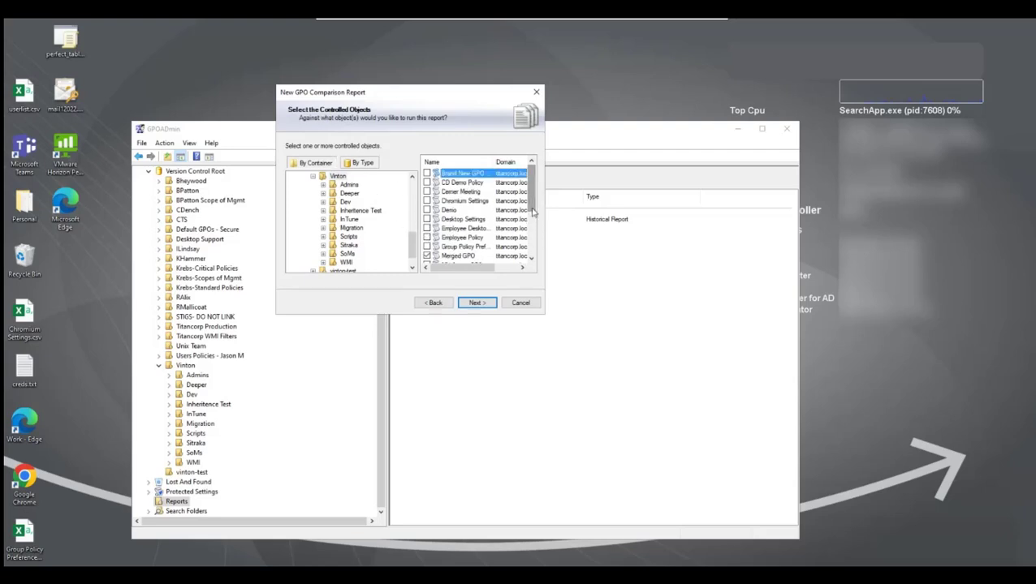
click(477, 303)
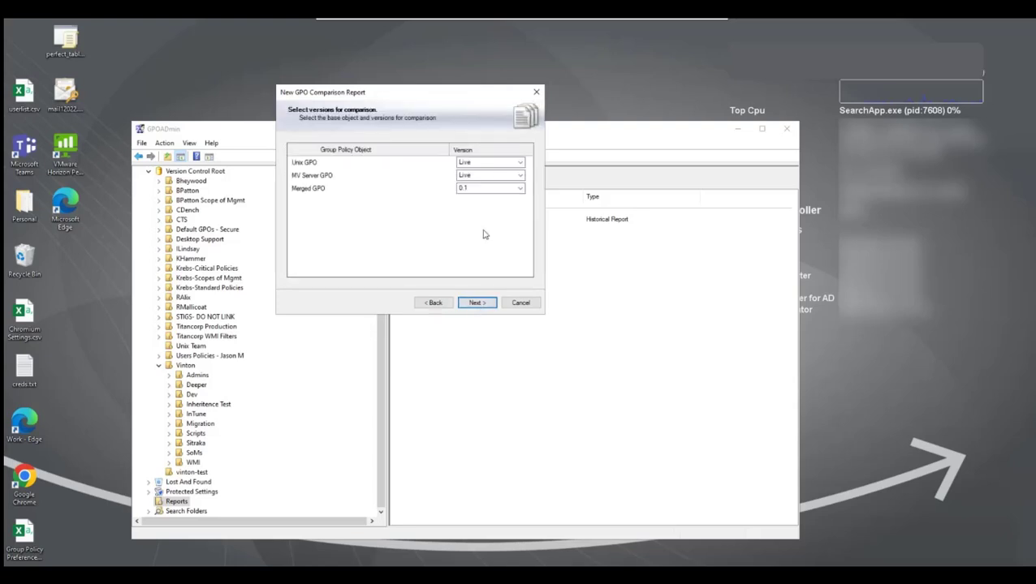
Step: Set the comparison versions to 6.0 for Unix GPO and 31.0 for MV Server GPO, and proceed to the display options
click(513, 164)
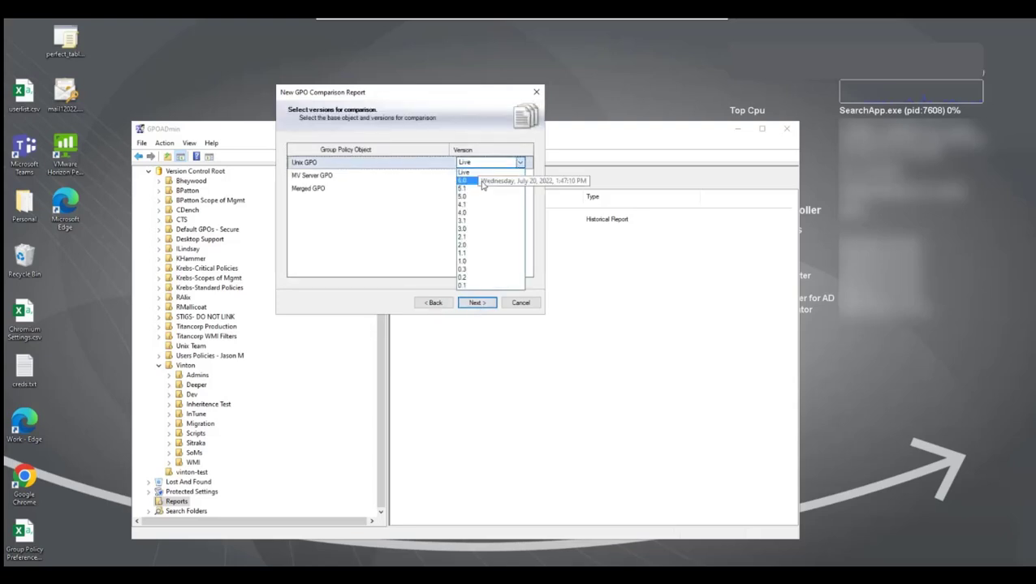
click(485, 173)
click(490, 176)
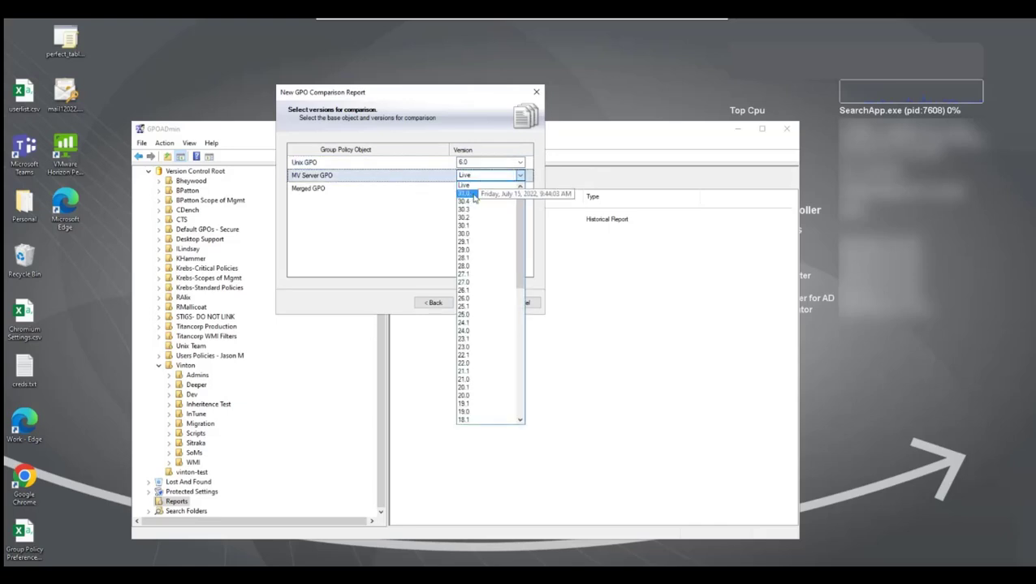
click(470, 195)
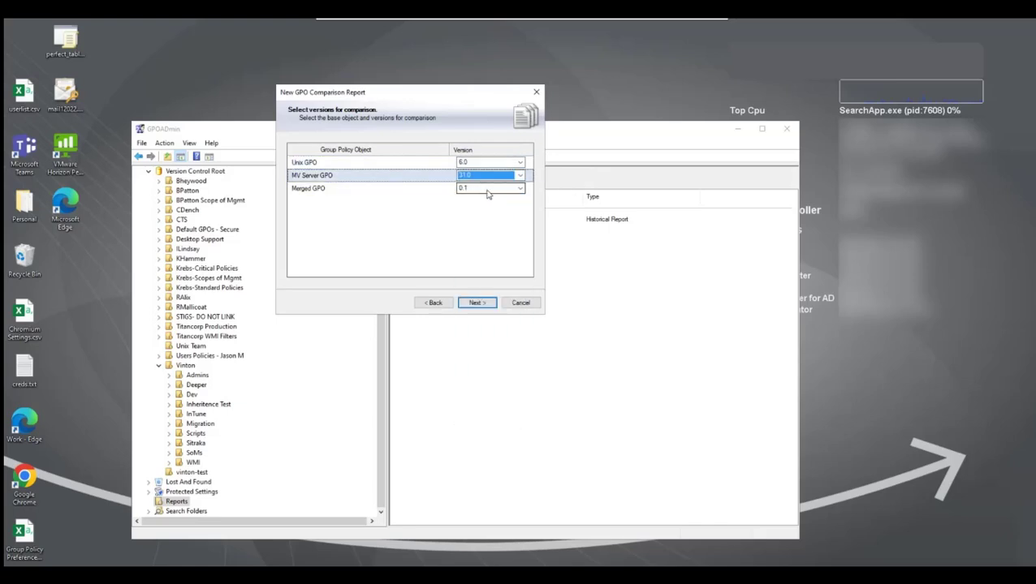
click(474, 303)
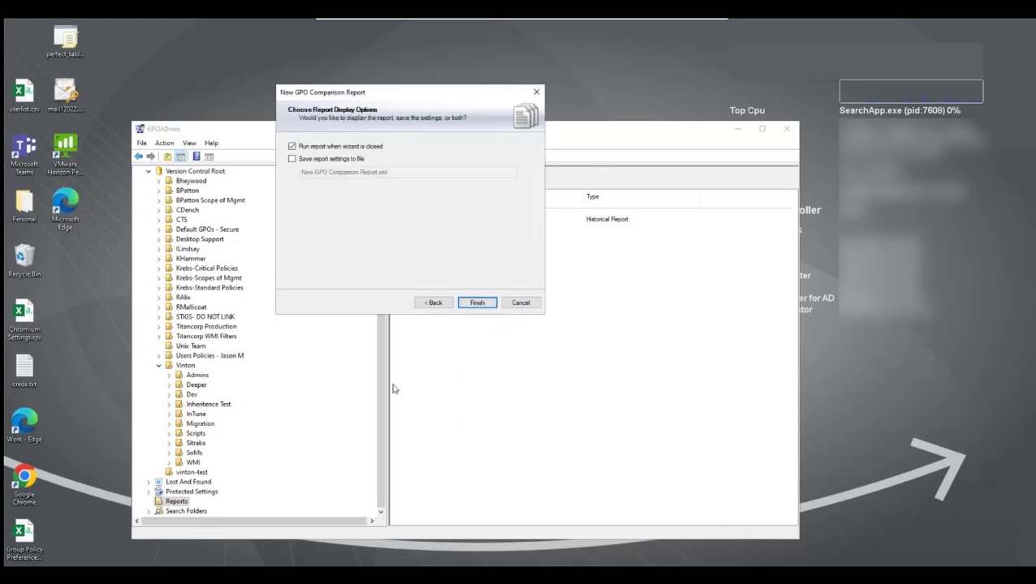
Step: Run the comparison report with its settings saved to New GPO Comparison Report.xml, and view it in the maximized window
click(292, 159)
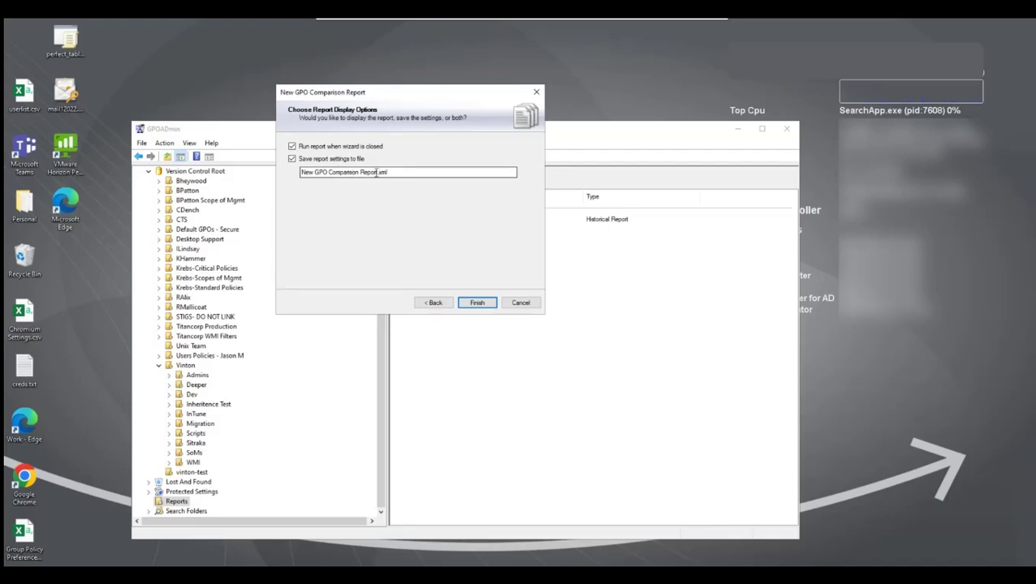
click(470, 303)
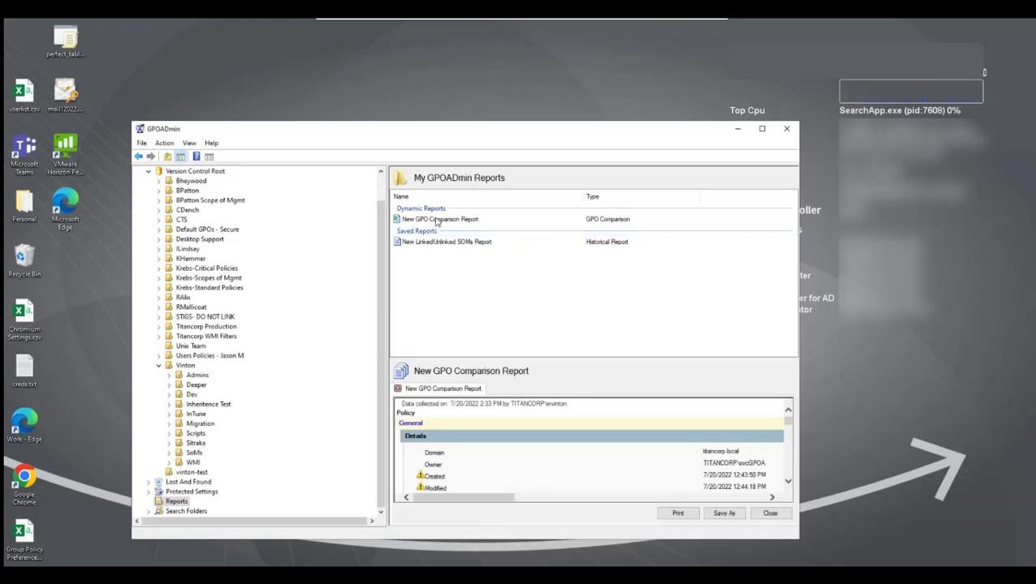
click(762, 128)
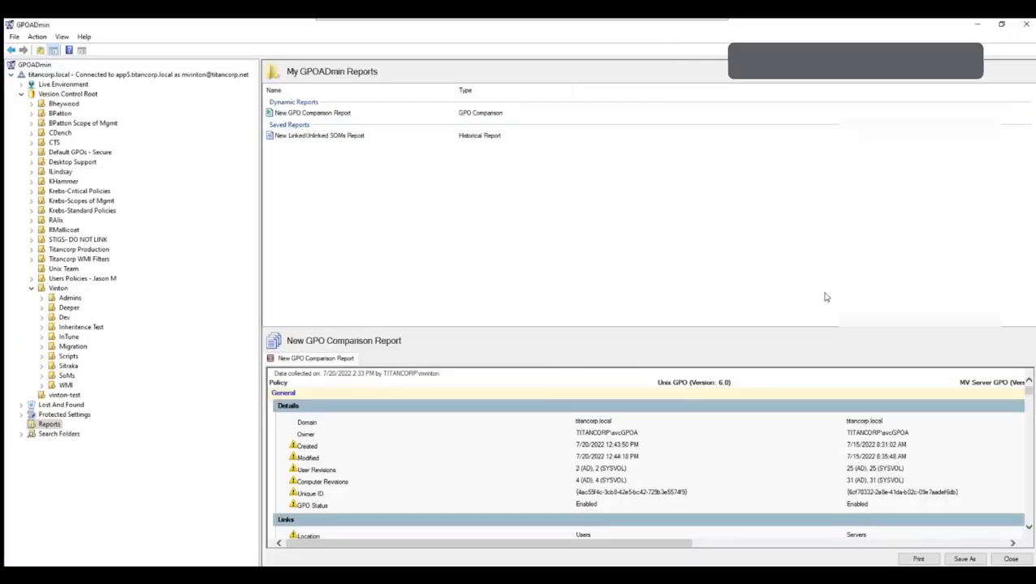
drag(649, 548, 548, 533)
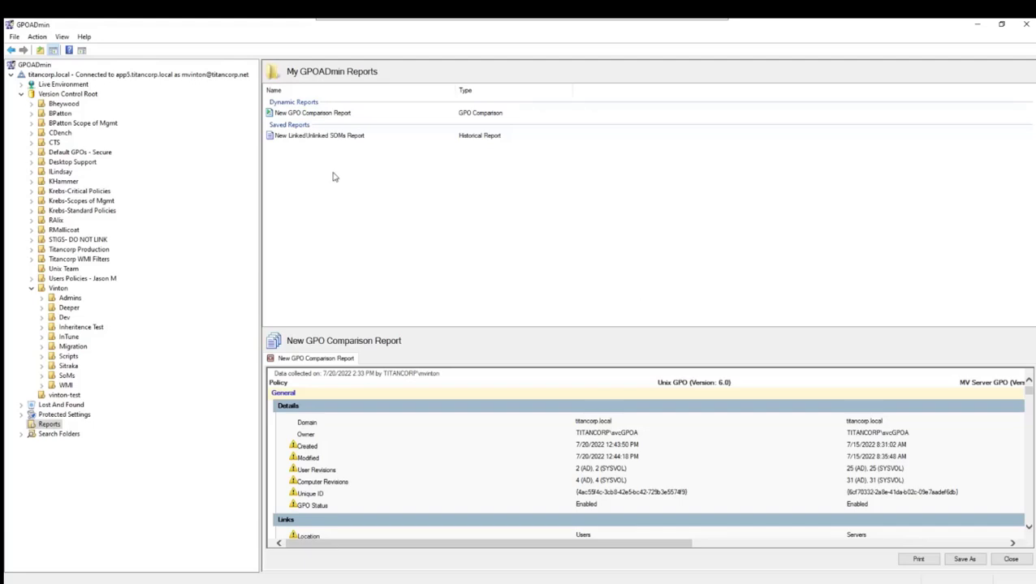
Step: Start a new Group Policy Object Settings Search Report and accept the connected service to reach the object selection
right_click(335, 146)
mouse_move(393, 153)
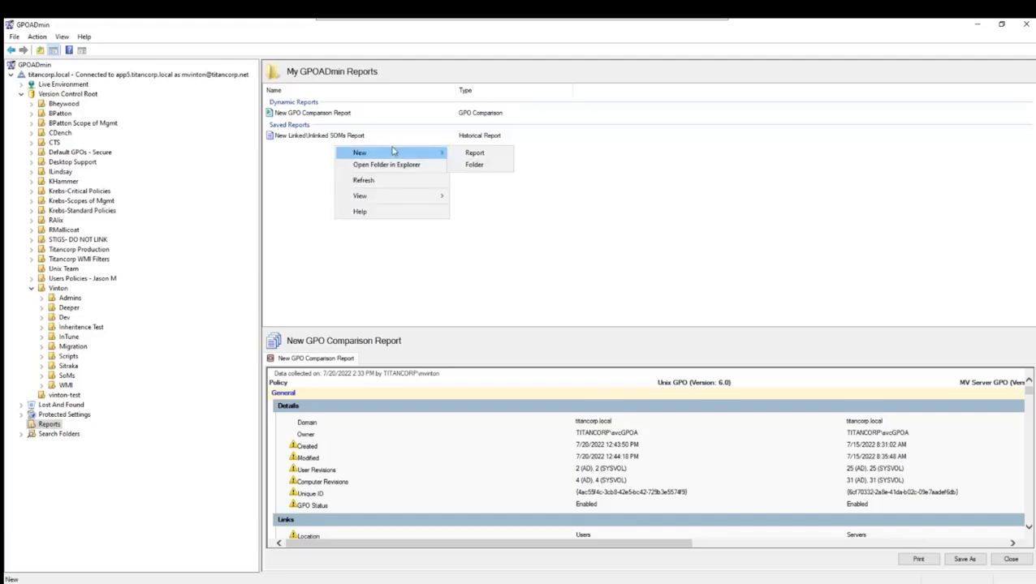
click(477, 154)
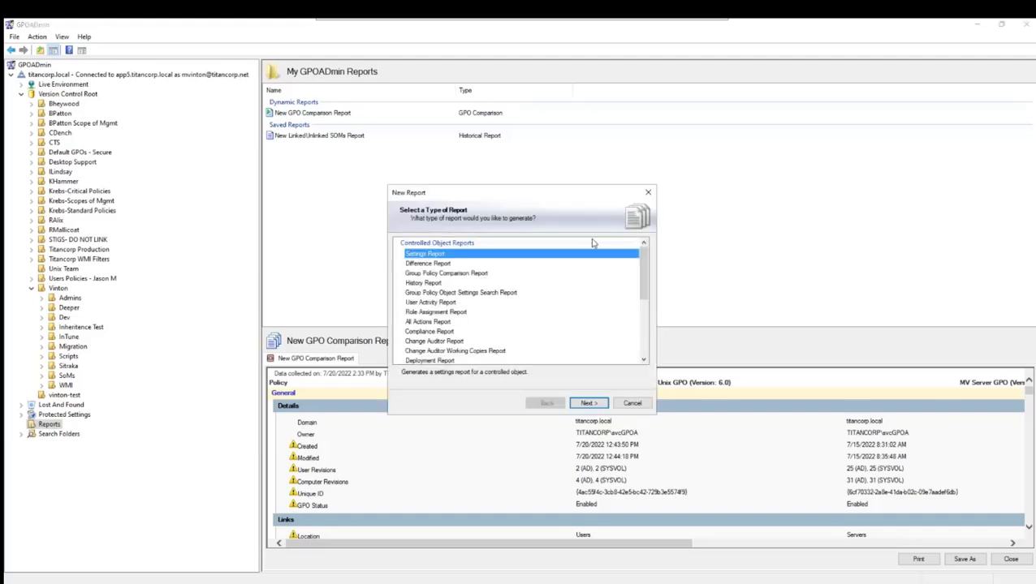
click(472, 293)
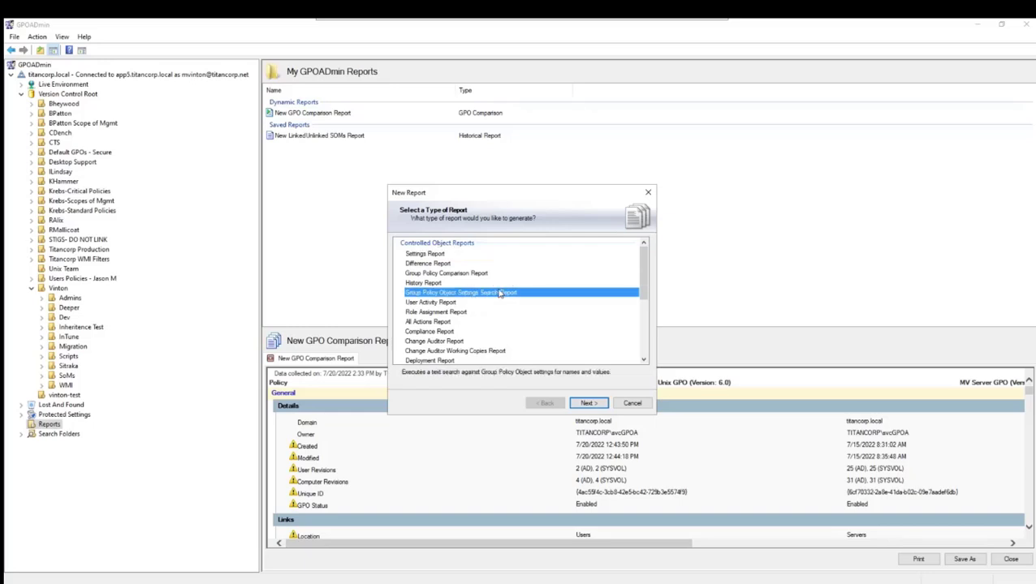
click(587, 403)
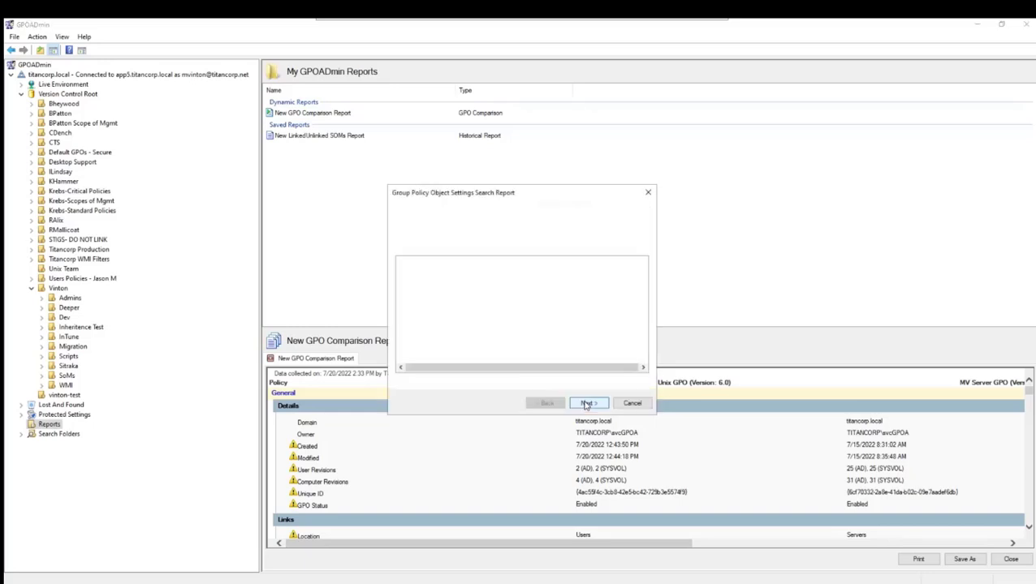
click(587, 404)
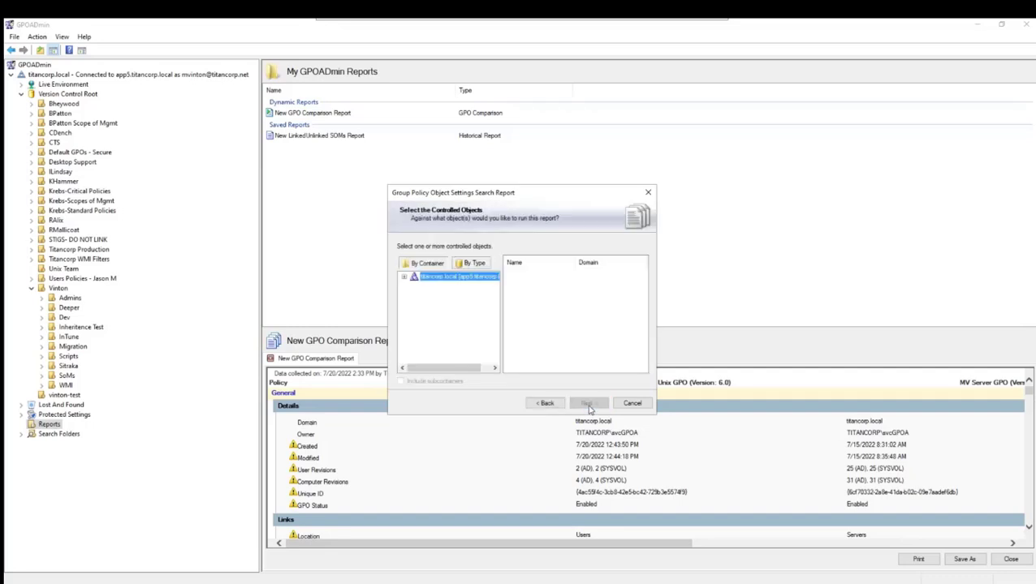
Step: Choose Version Control Root with its subcontainers included as the scope of the settings search
click(403, 277)
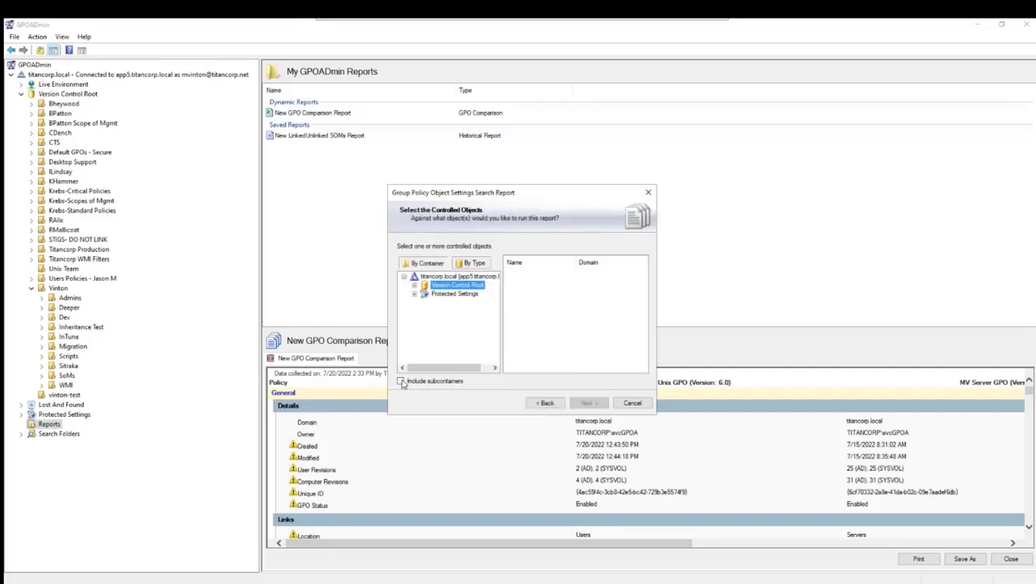
click(400, 382)
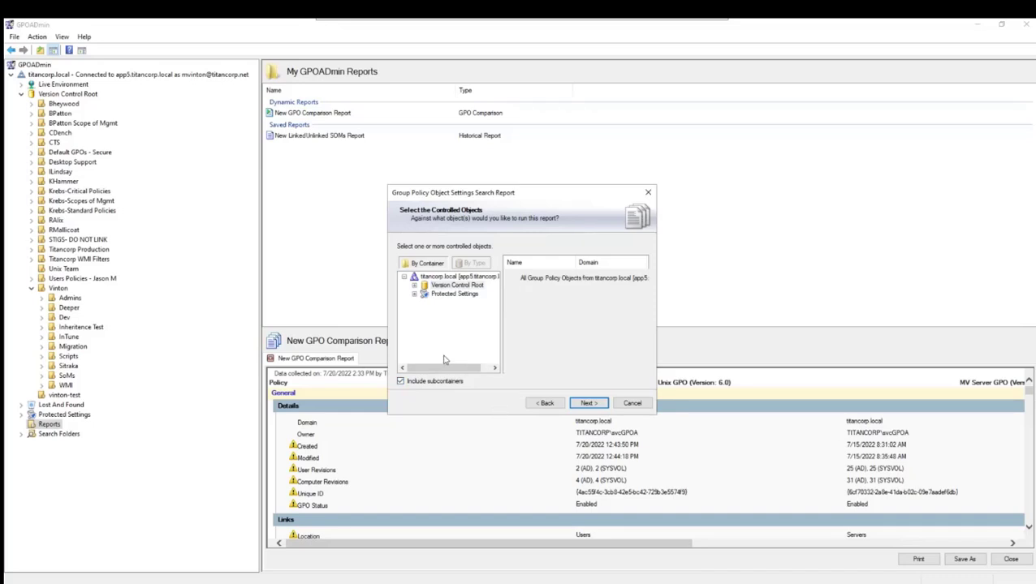
click(400, 381)
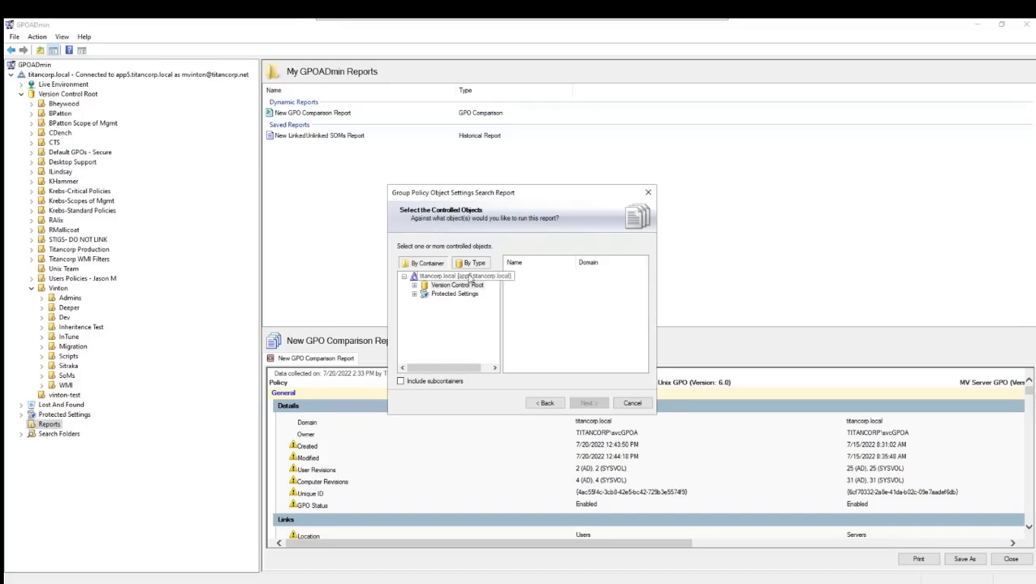
click(414, 286)
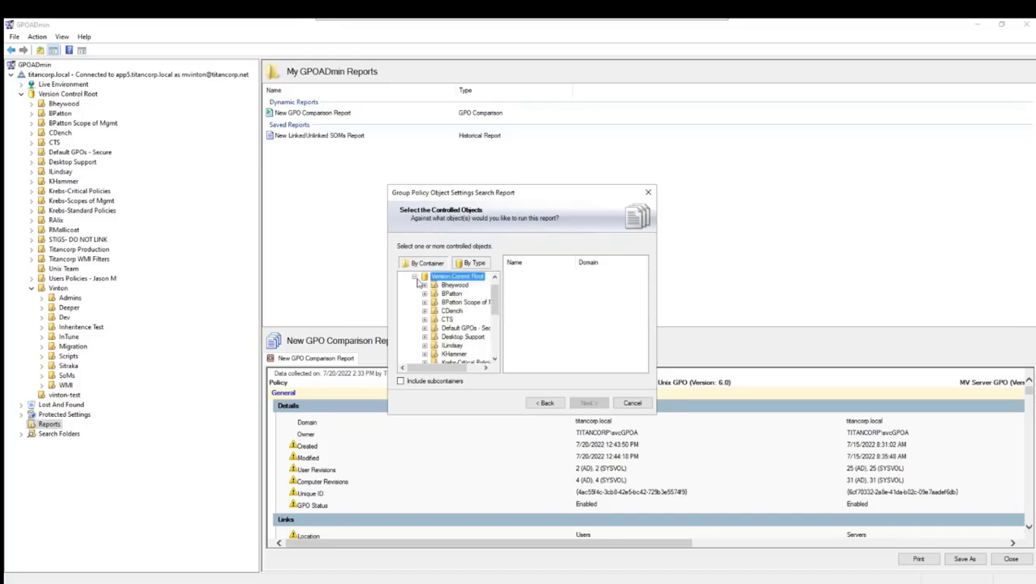
click(415, 278)
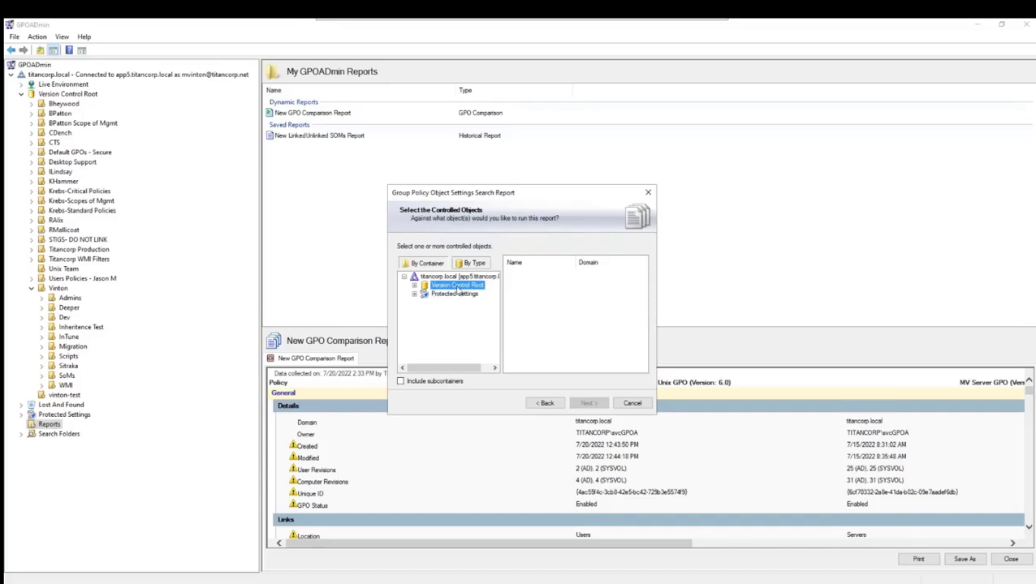
click(400, 381)
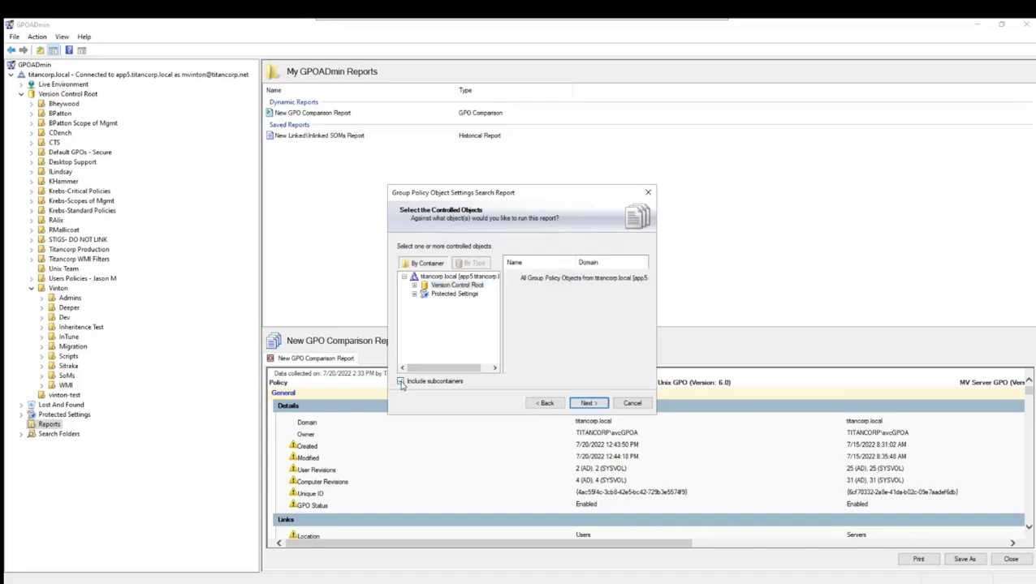
Step: Run the settings search report for the text "access" and examine the matching settings listed under AW-NewYork
click(590, 404)
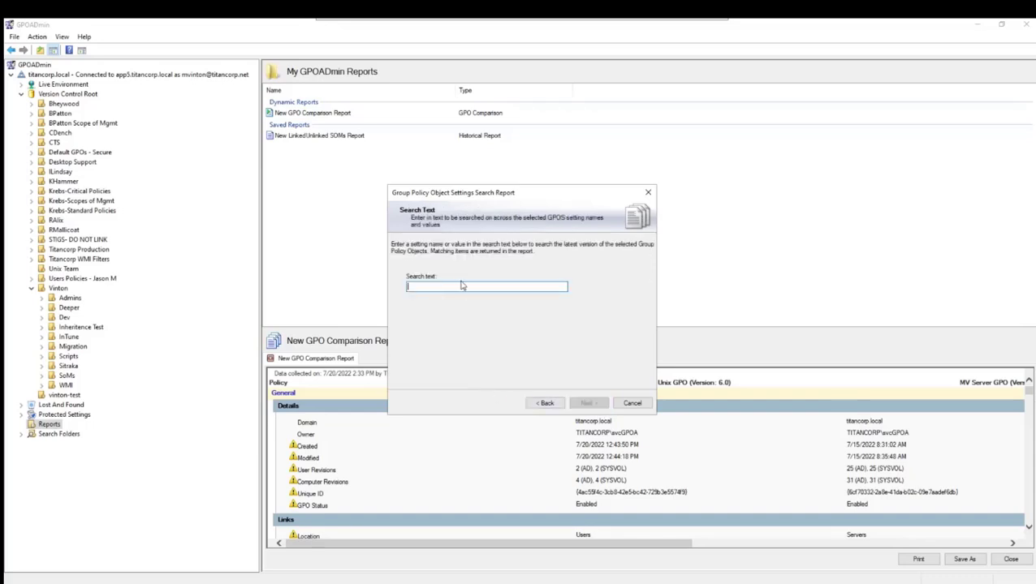
text(access)
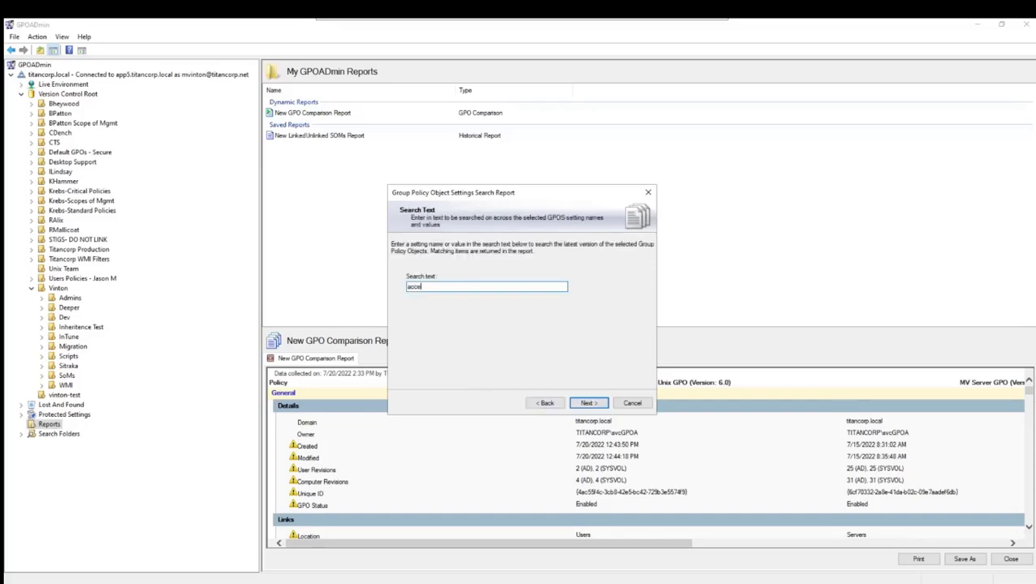
click(589, 404)
click(588, 403)
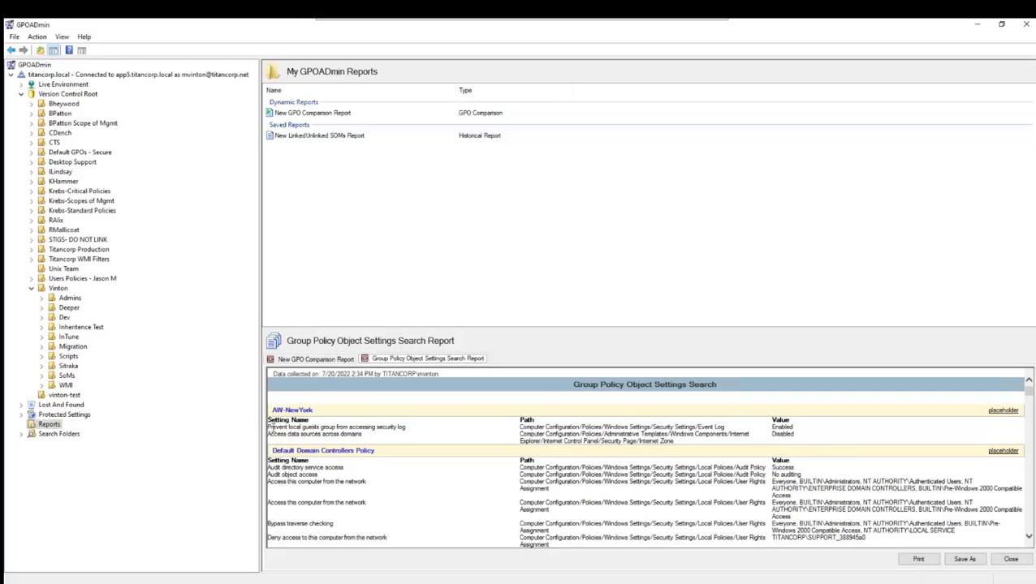
double_click(364, 429)
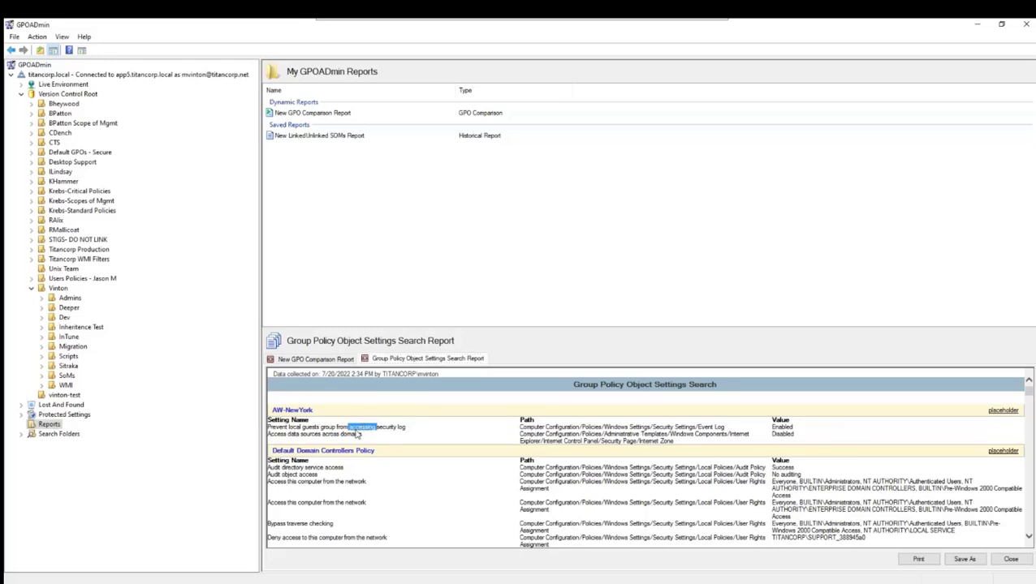
click(273, 435)
Step: Start a new Policy Analysis Report from the diagnostic and troubleshooting report types
right_click(321, 171)
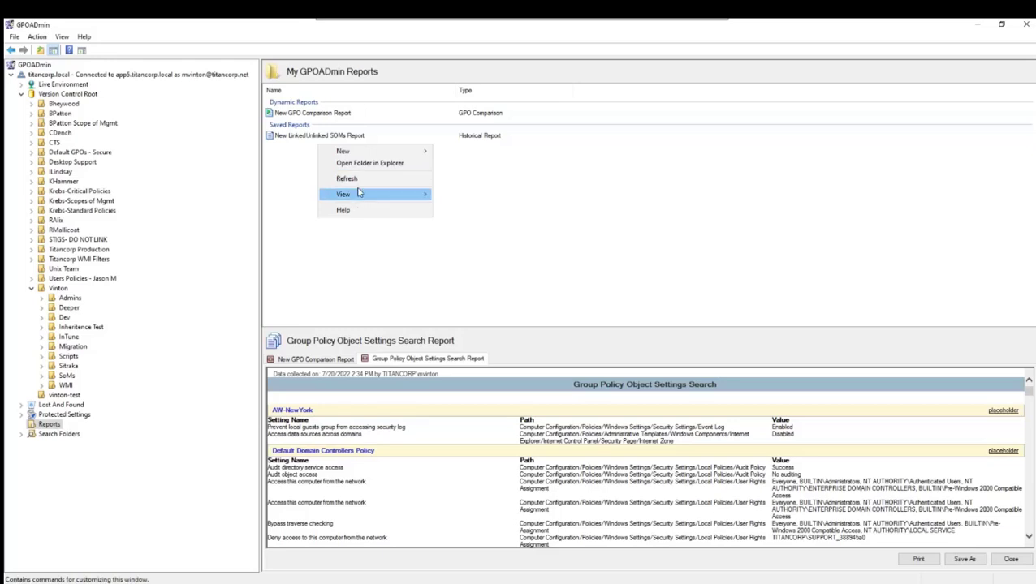
mouse_move(421, 155)
click(470, 152)
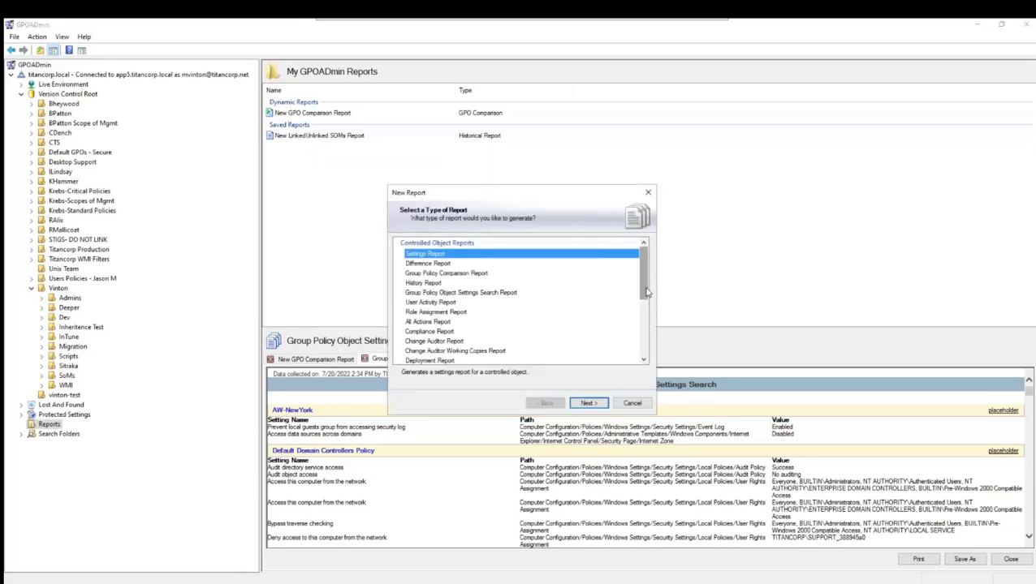
drag(644, 287, 643, 303)
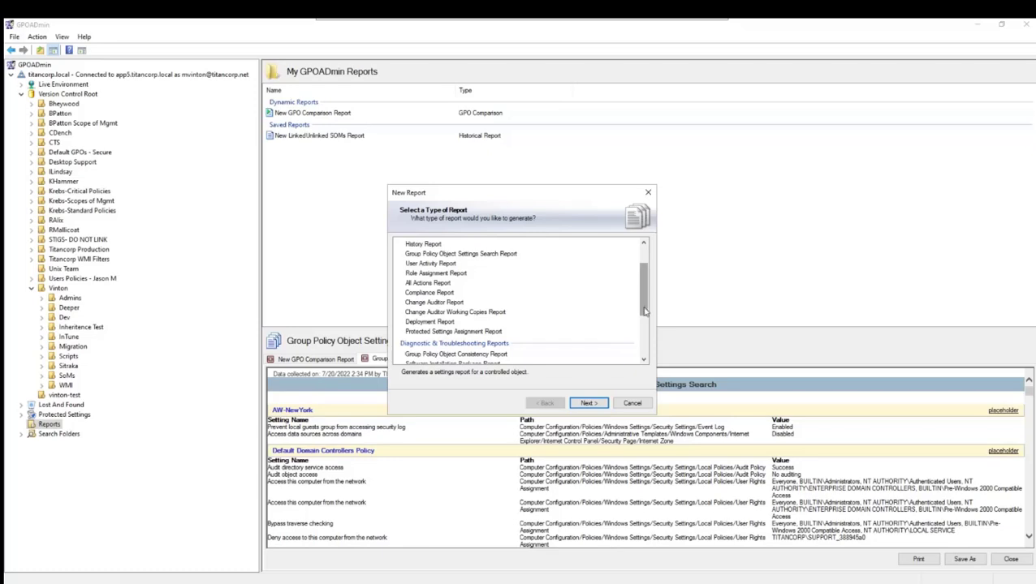
drag(644, 305, 644, 341)
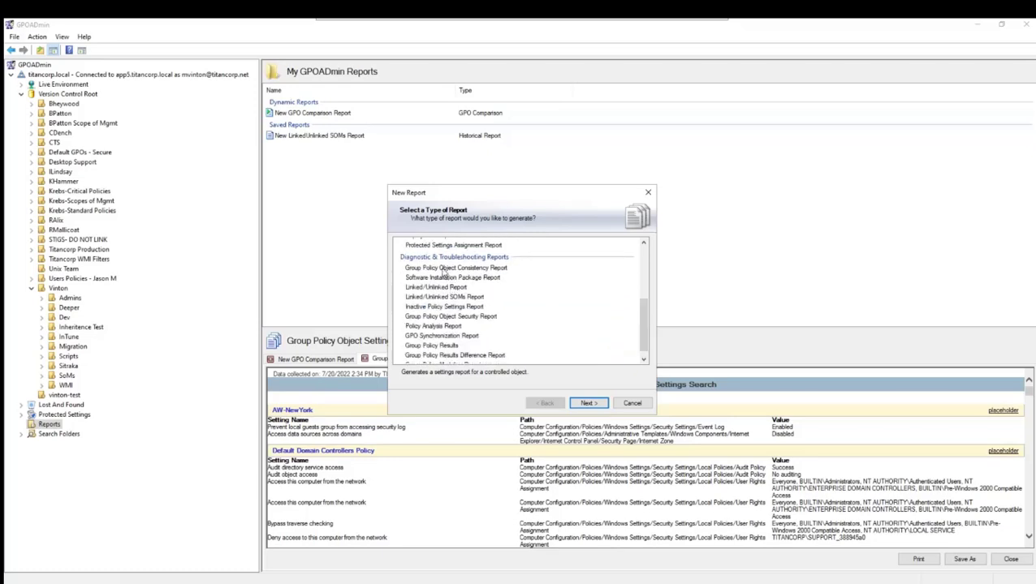
click(442, 327)
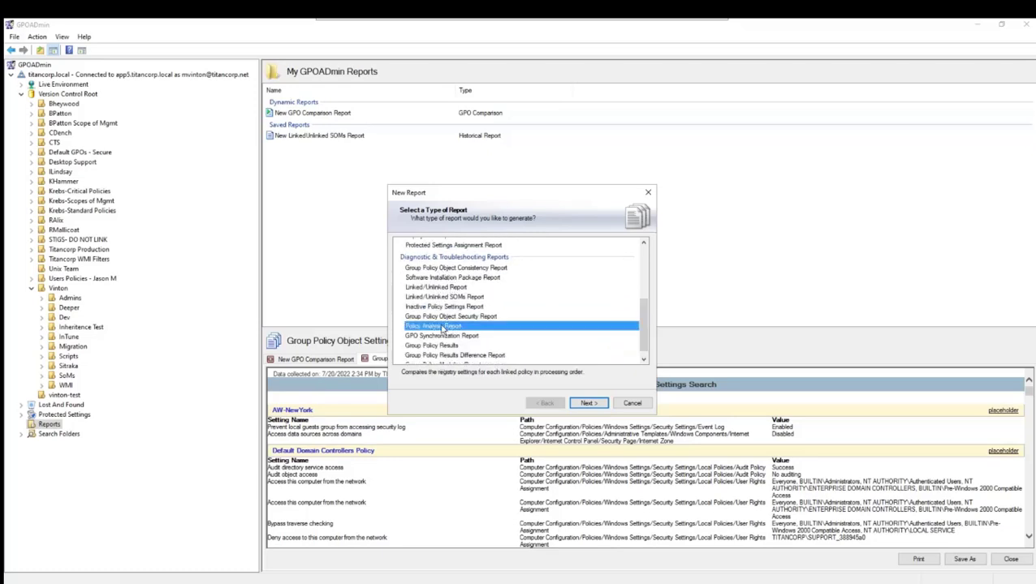
click(593, 403)
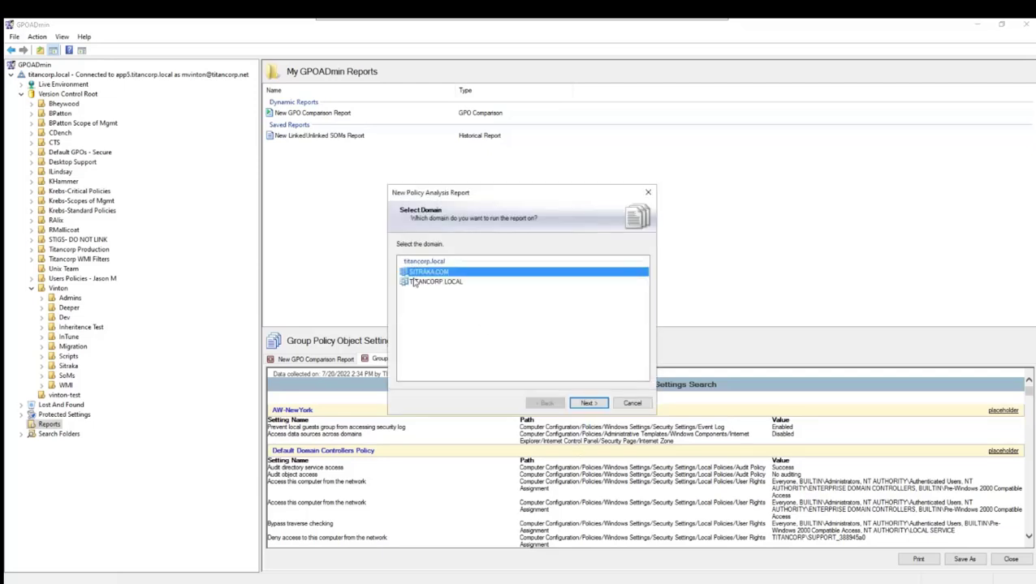
Step: Choose the TITANCORP.LOCAL domain and set the TITANCORP root as the scope of management to analyze
click(436, 283)
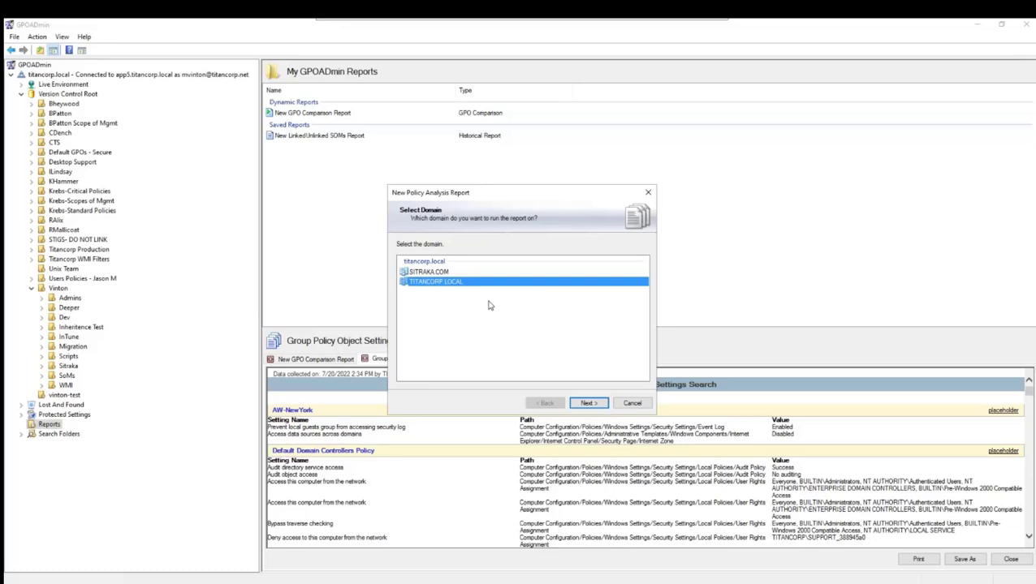
click(589, 404)
click(618, 278)
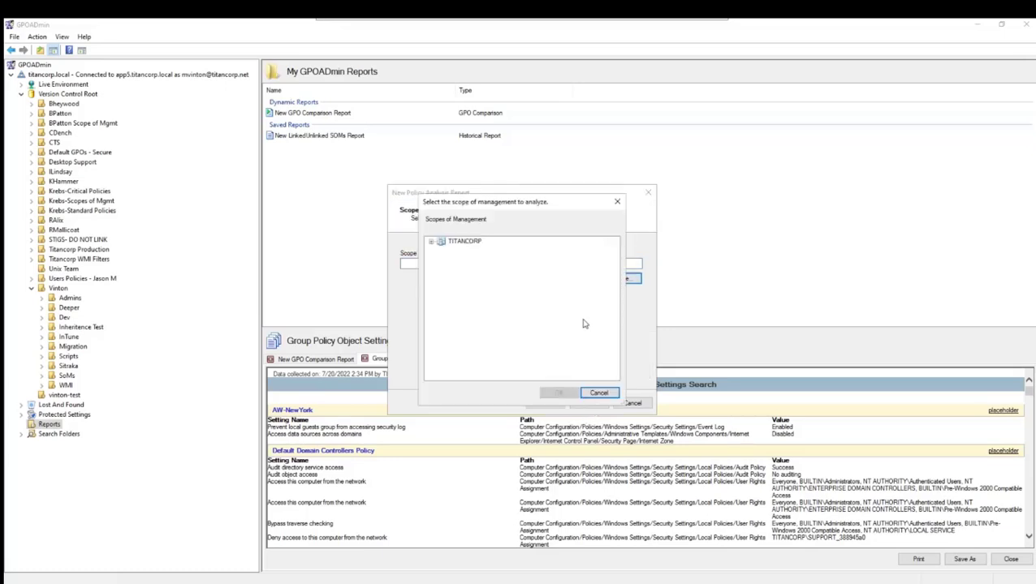
click(432, 244)
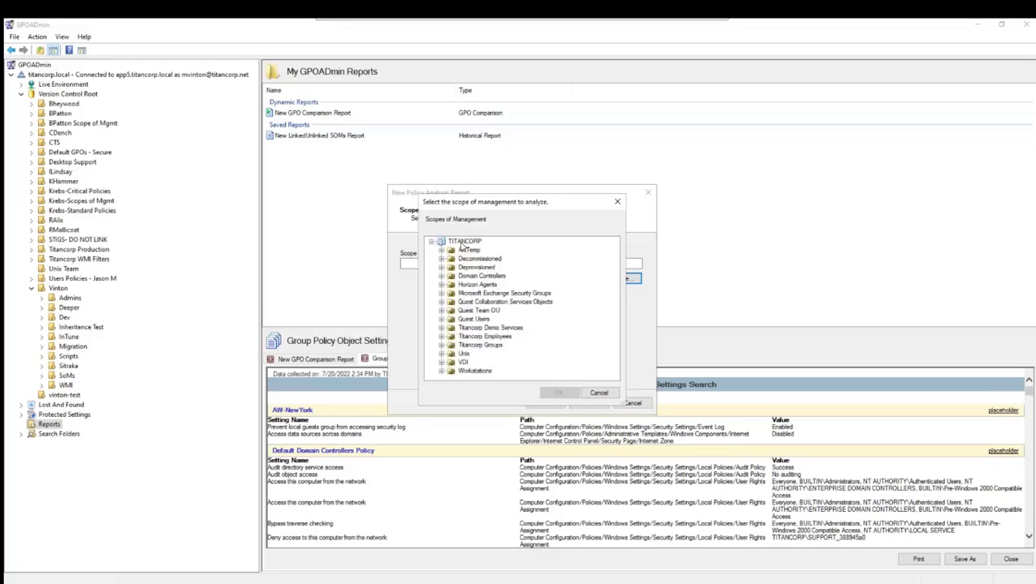
click(465, 242)
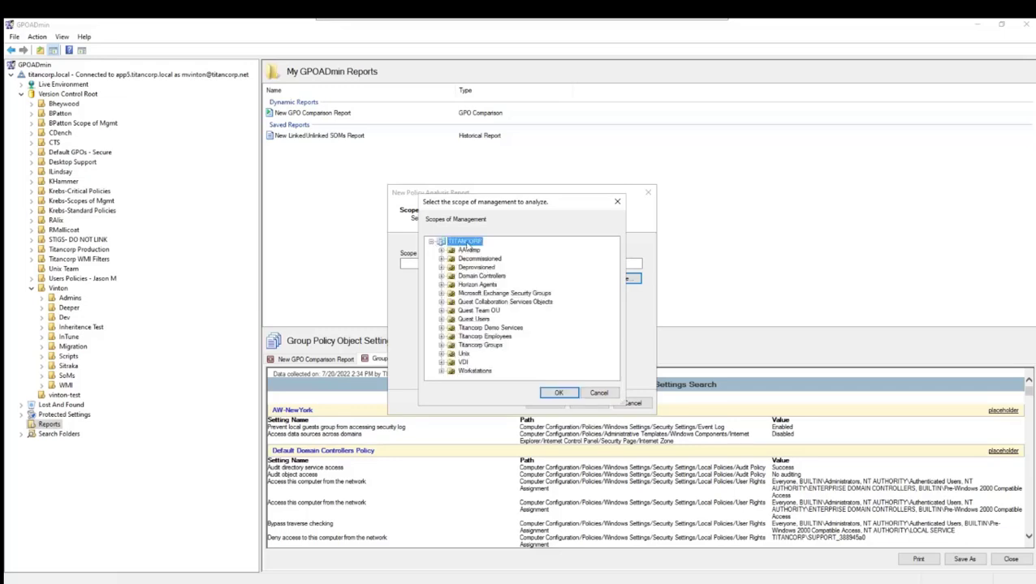
click(558, 393)
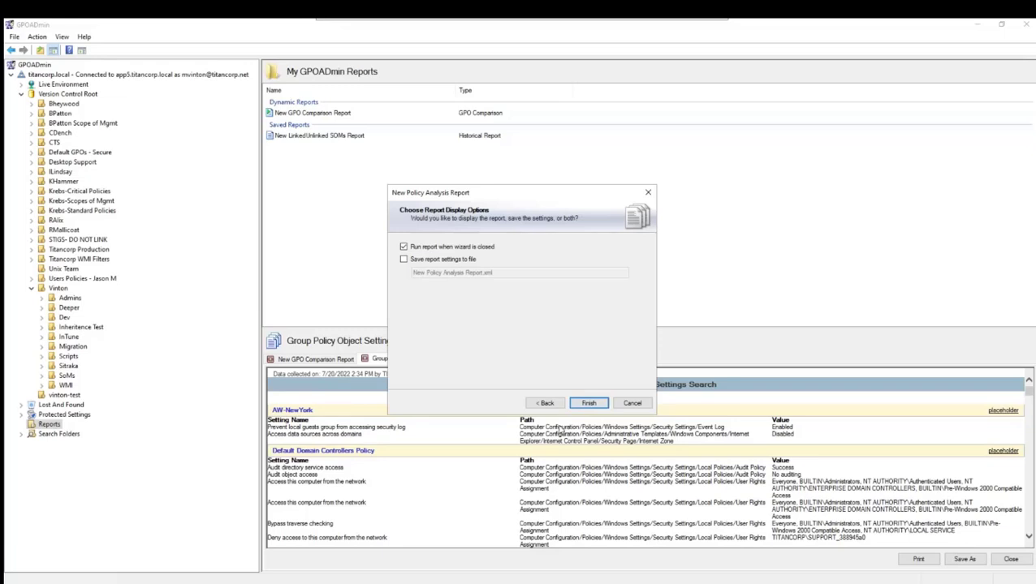
Step: Run the policy analysis report without saving its settings to file, and look through the report
click(590, 404)
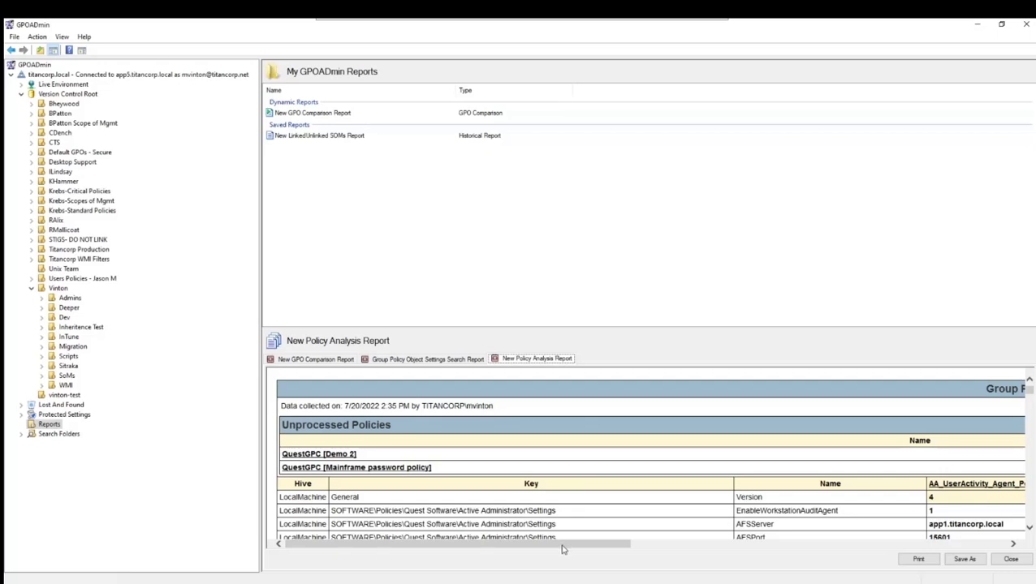
drag(563, 550, 487, 552)
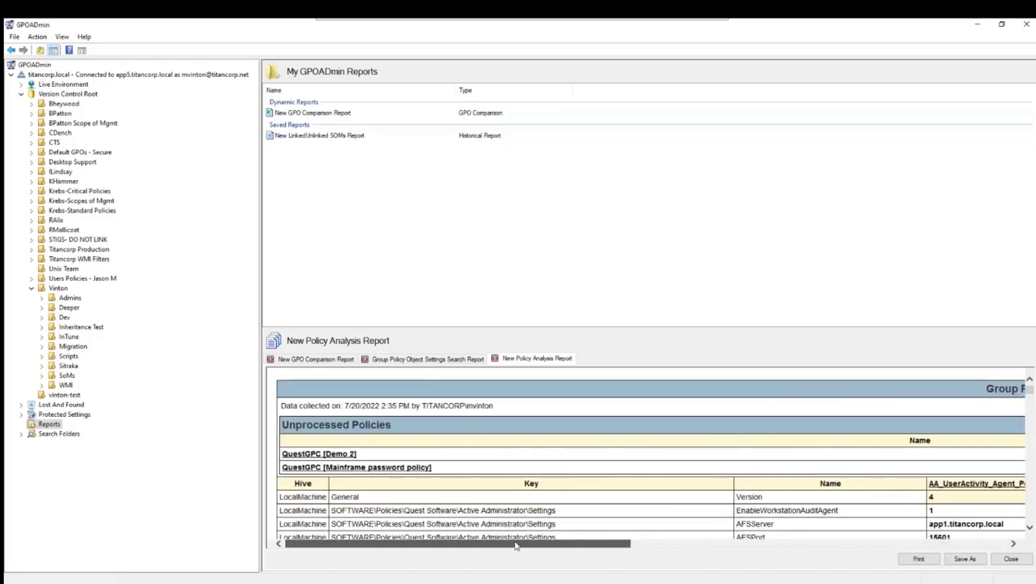
mouse_move(1029, 392)
mouse_down()
mouse_move(1029, 424)
mouse_move(1029, 390)
mouse_up()
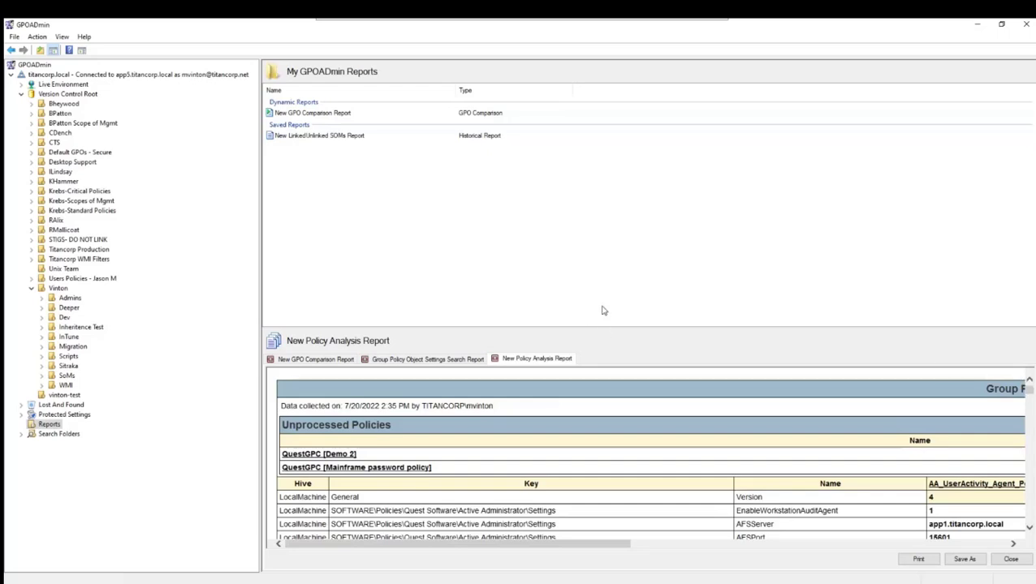